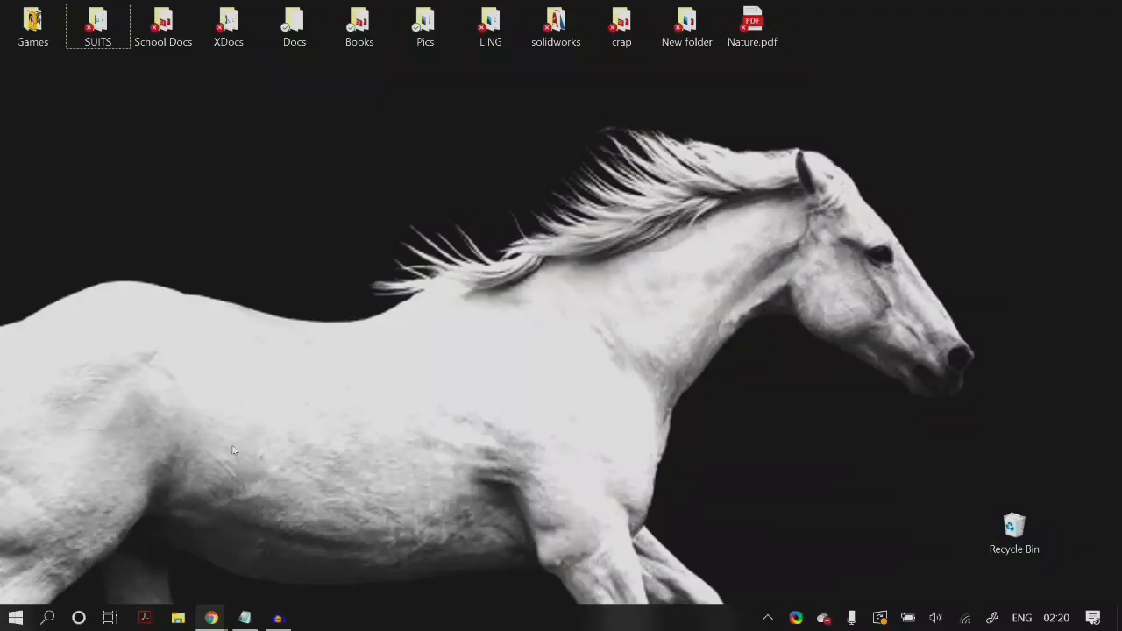
# Start an instant Google Meet meeting from the Chrome taskbar preview and dismiss the muted-mic notice
pyautogui.moveTo(211, 617)
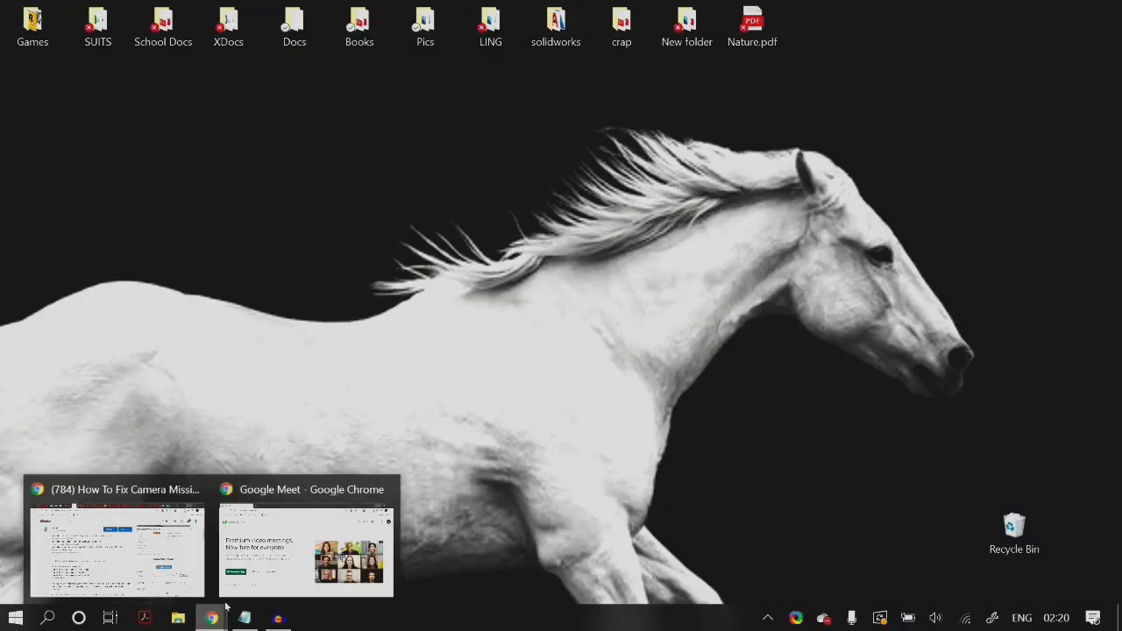
pyautogui.click(307, 544)
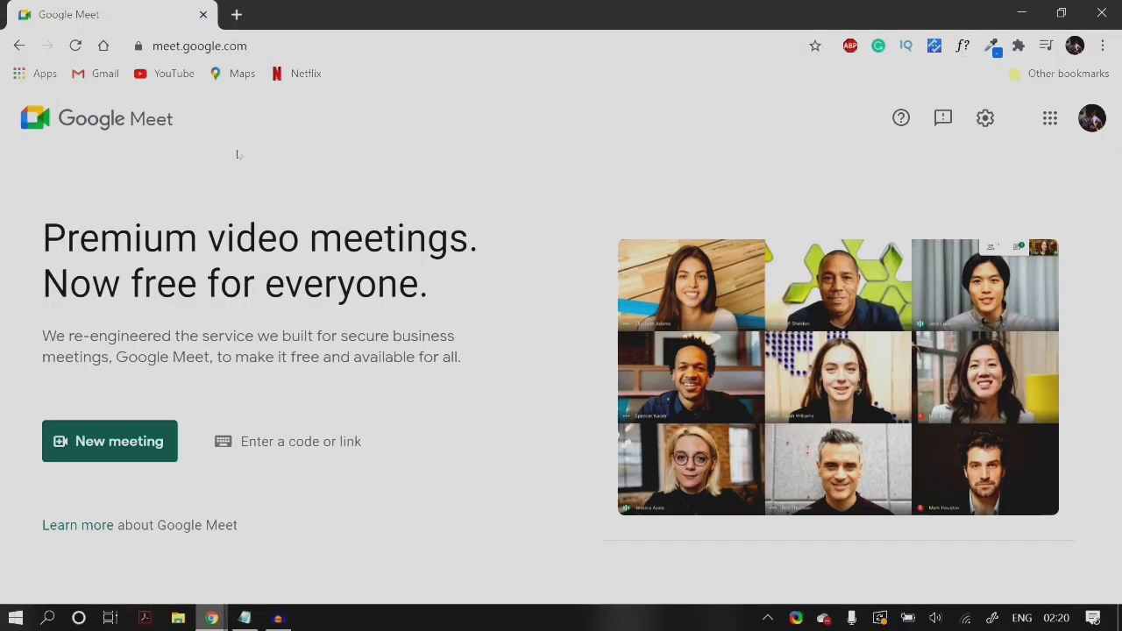
pyautogui.click(122, 430)
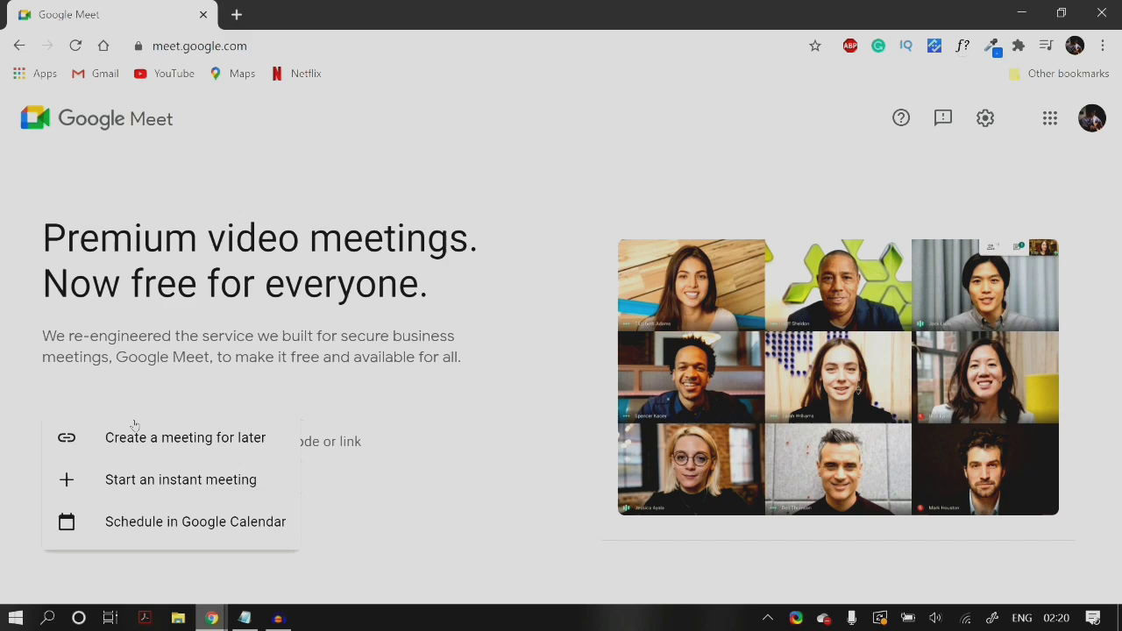
pyautogui.click(165, 476)
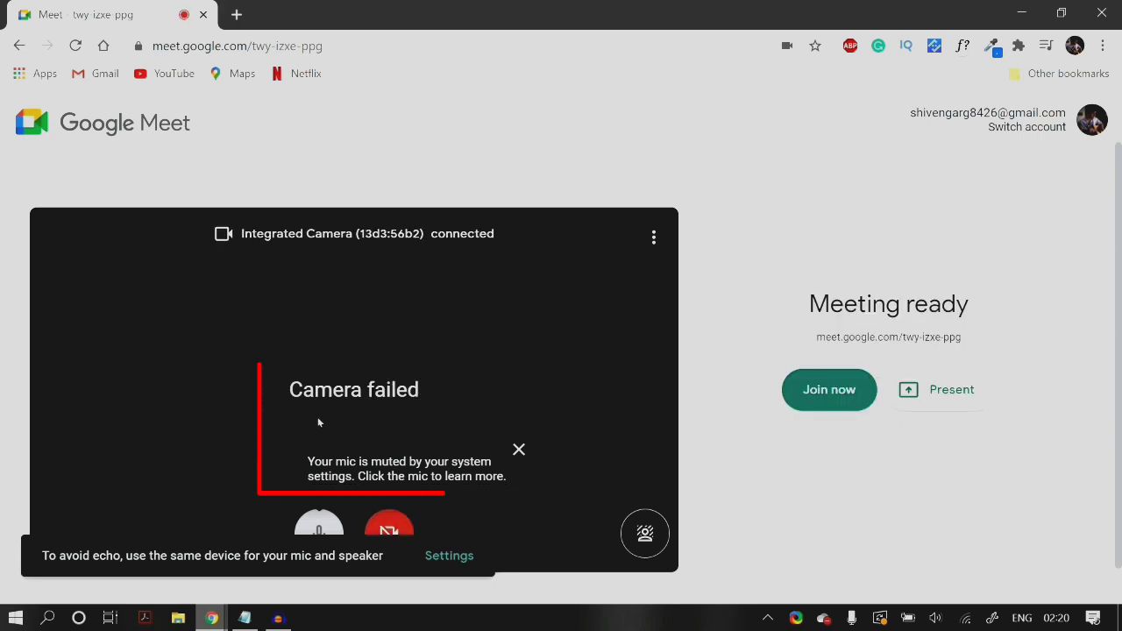
pyautogui.click(516, 453)
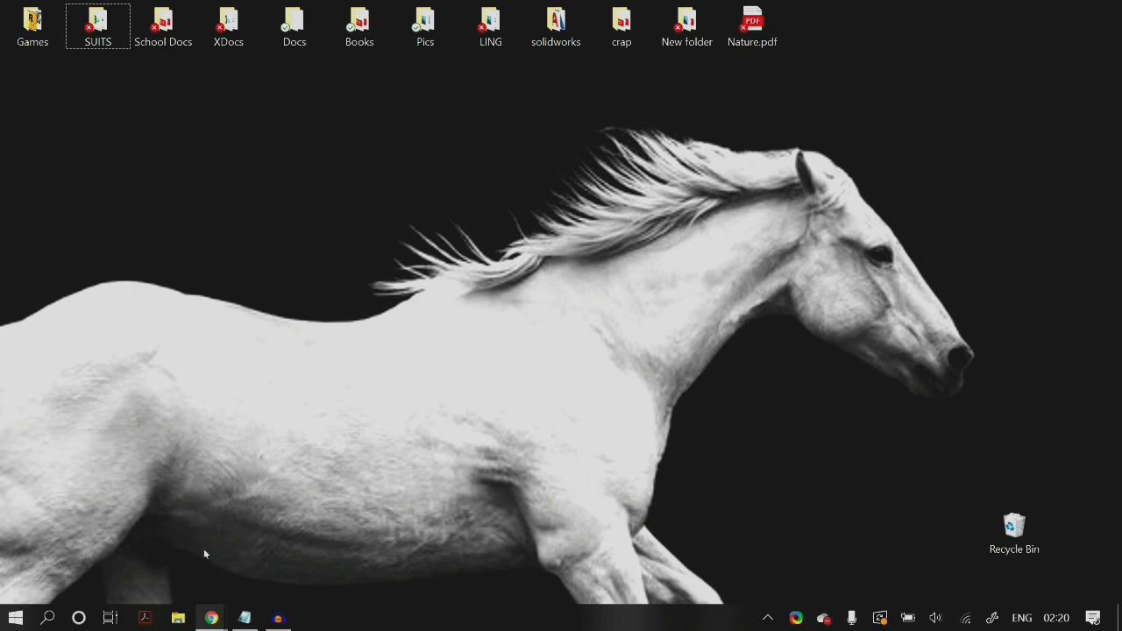
# Start another instant meeting and view Meet's camera and microphone permissions for Integrated Camera
pyautogui.moveTo(211, 618)
pyautogui.click(306, 548)
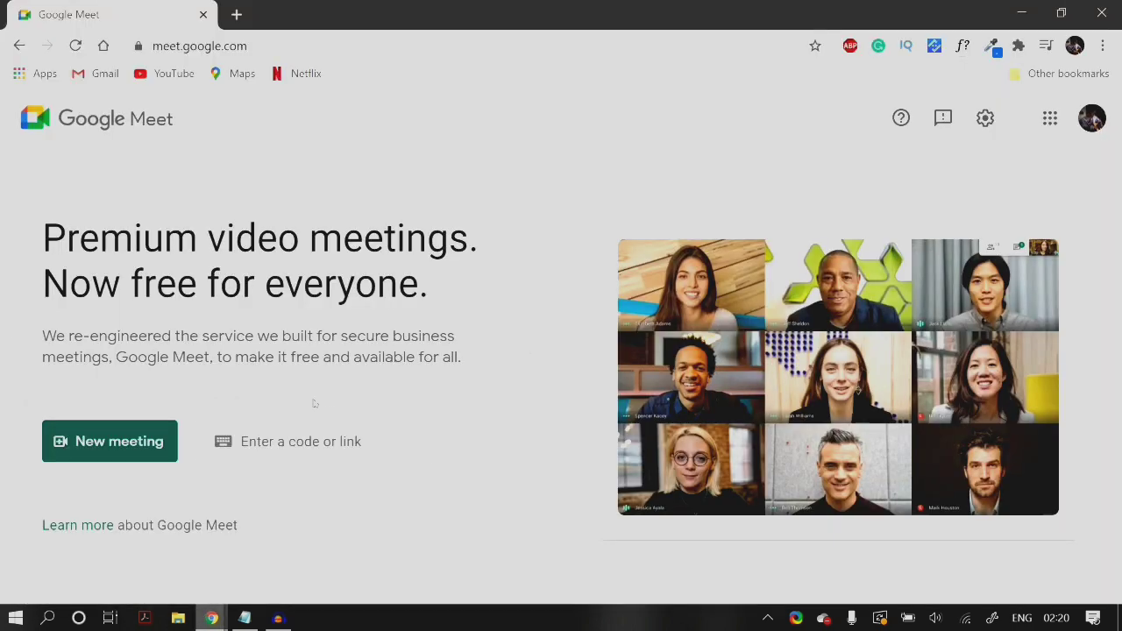
pyautogui.click(124, 431)
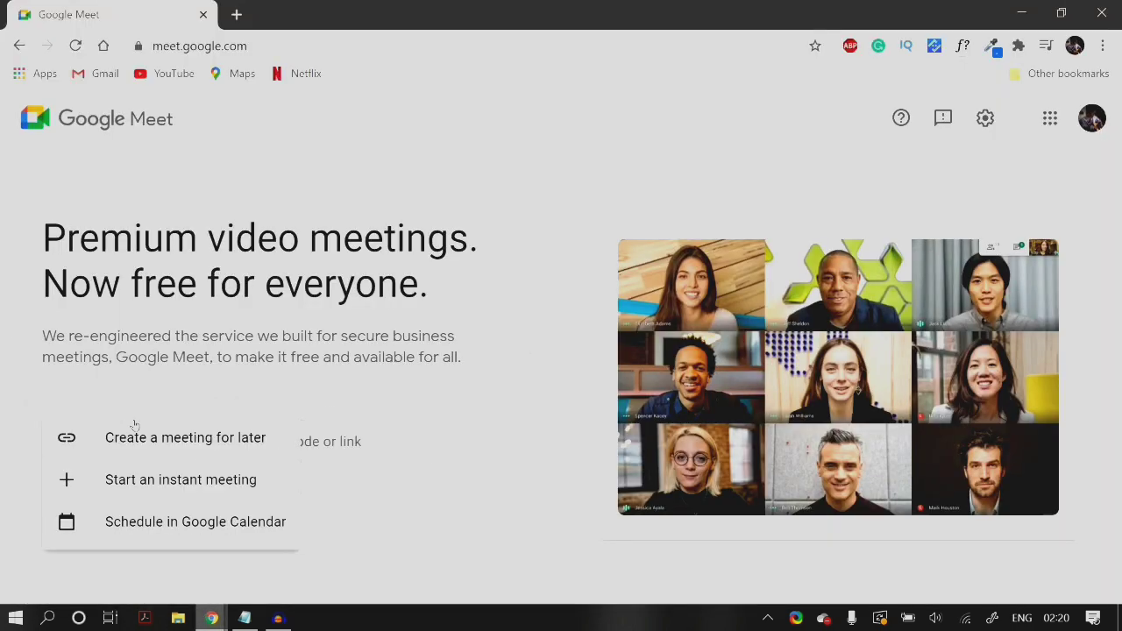
pyautogui.click(167, 479)
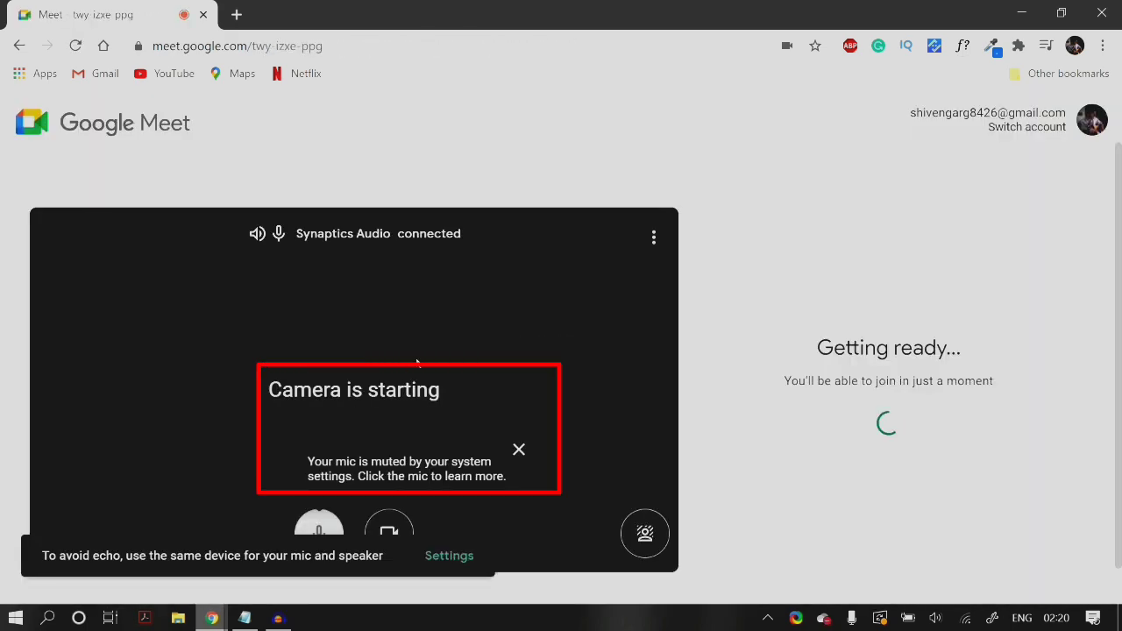
pyautogui.click(784, 45)
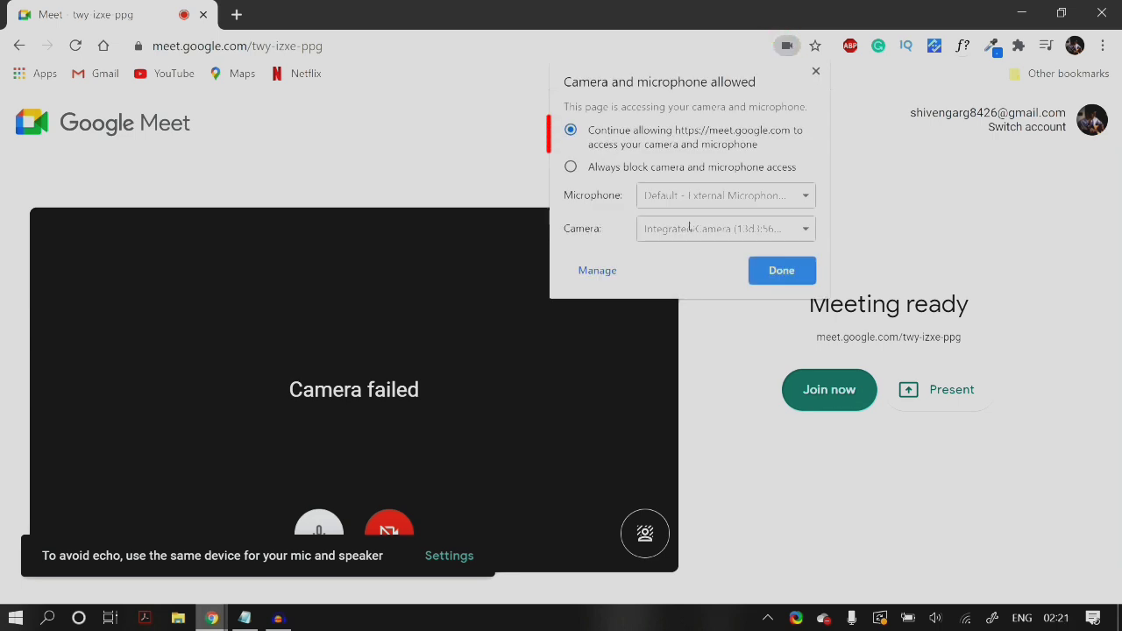
# Close the permissions panel and open the Video page of Meet's settings
pyautogui.click(772, 272)
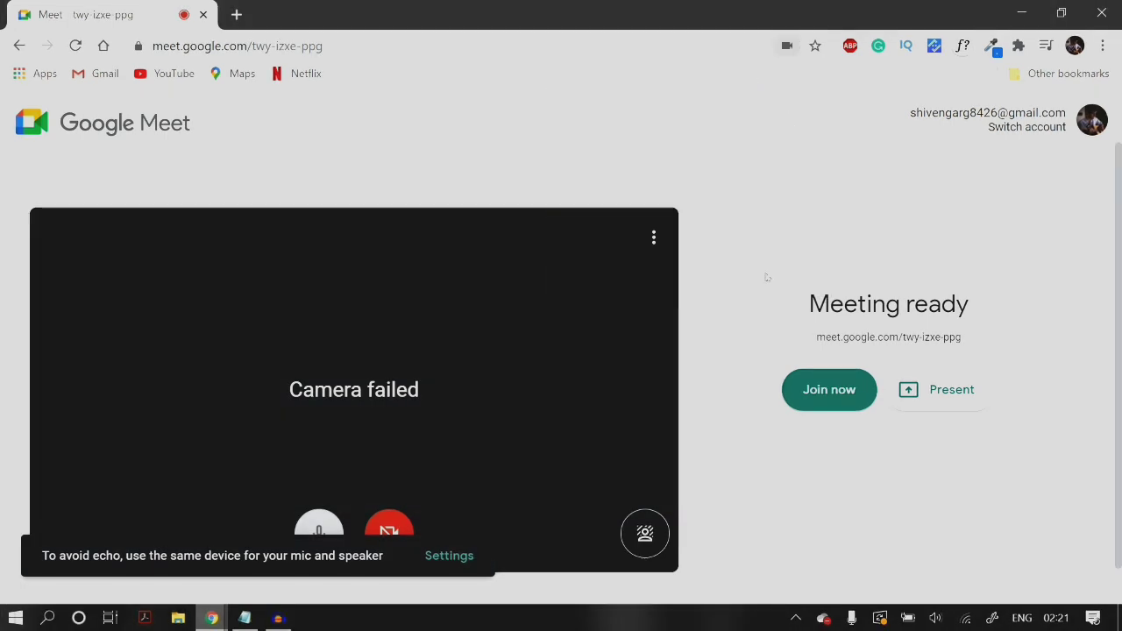
pyautogui.click(655, 239)
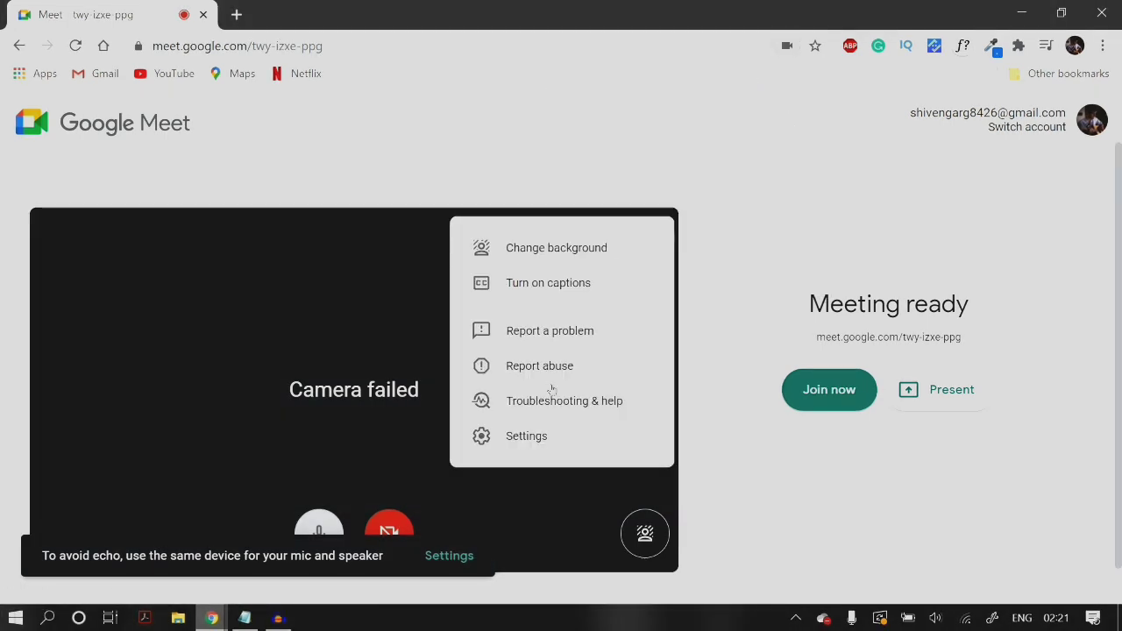
pyautogui.click(550, 434)
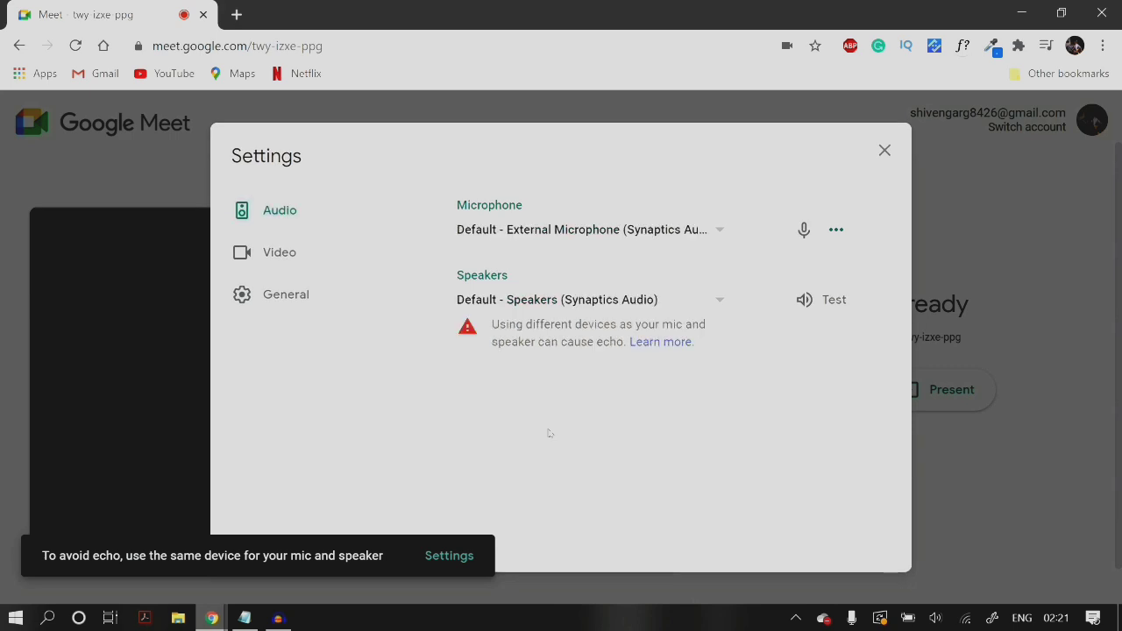
pyautogui.click(377, 261)
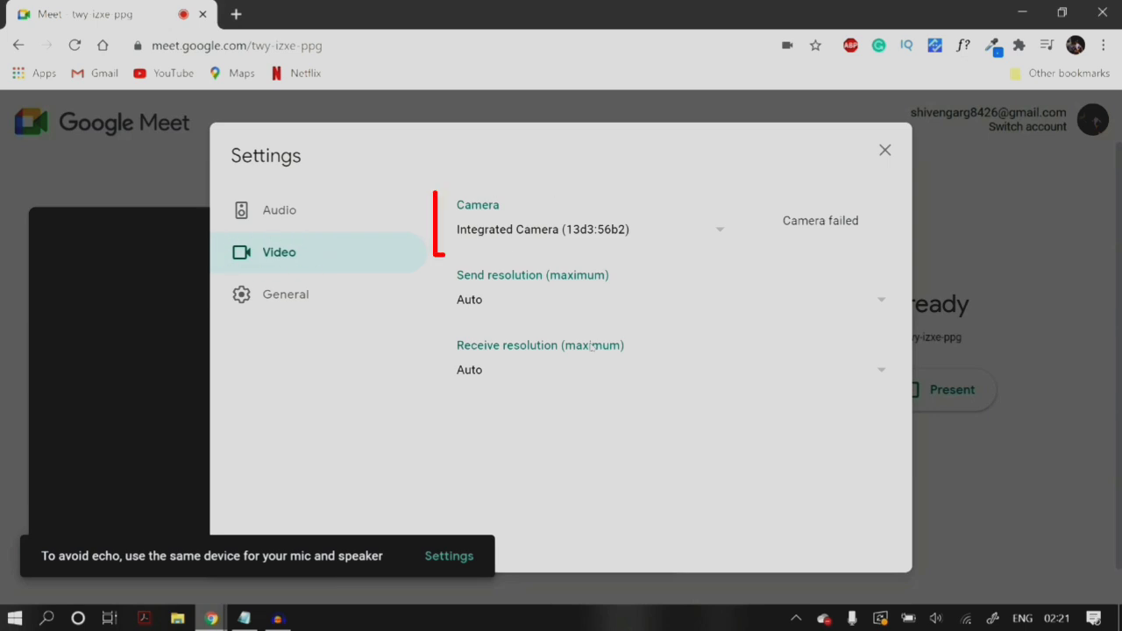
# Change Send resolution to 360p, then back to Auto, and close the settings
pyautogui.click(614, 300)
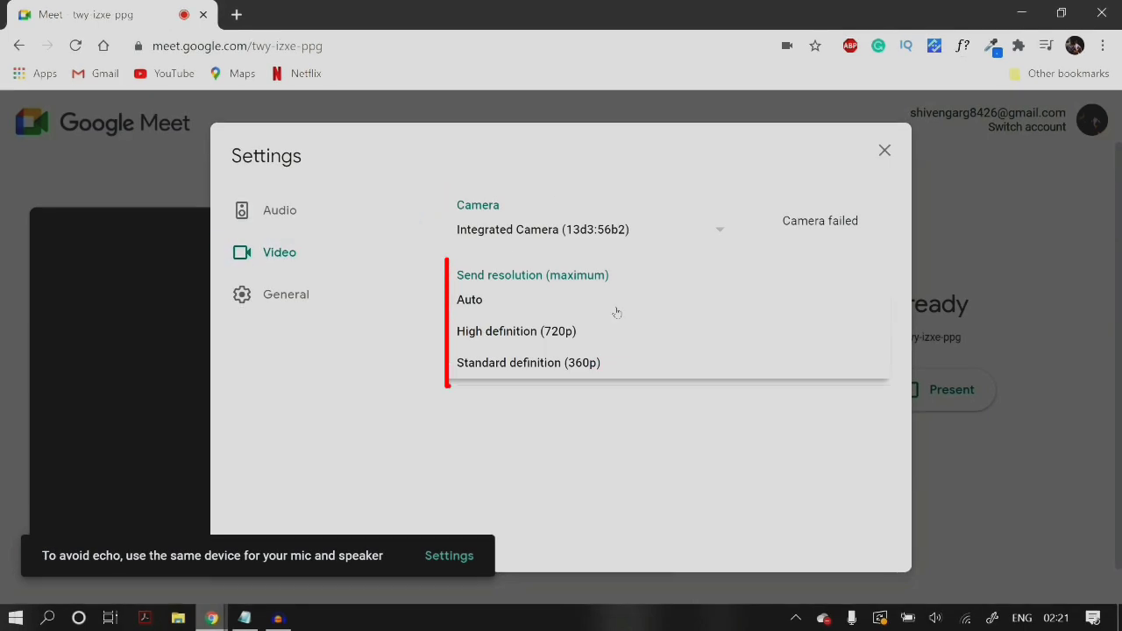
pyautogui.click(593, 370)
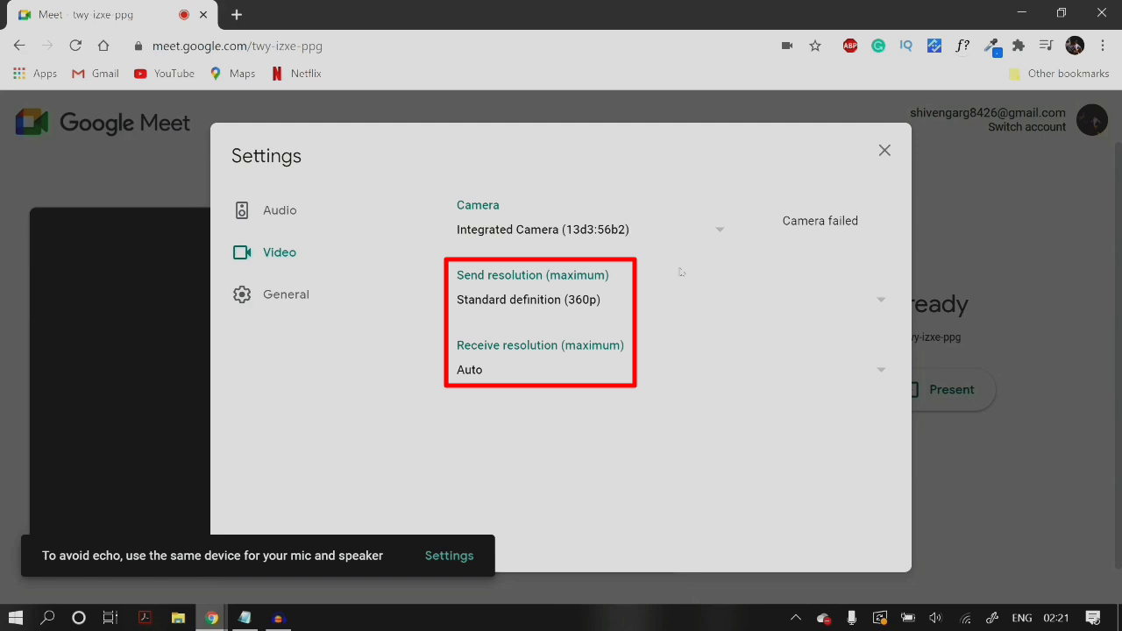
pyautogui.click(668, 298)
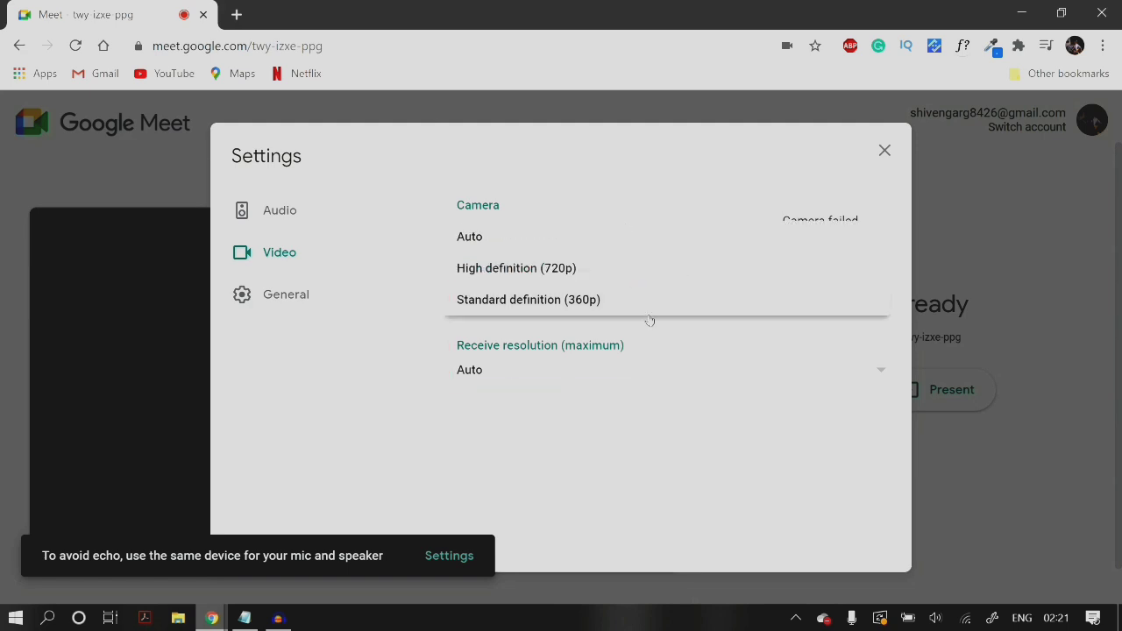
pyautogui.click(634, 235)
pyautogui.click(882, 152)
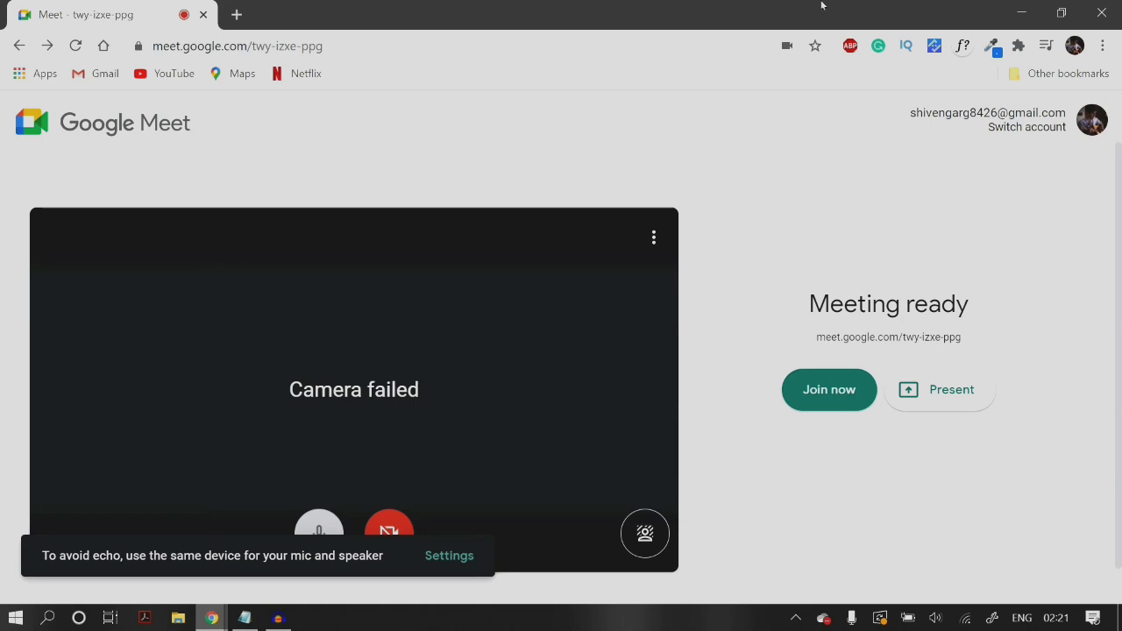
# Open Chrome's Privacy and security > Site Settings > Camera page, listing meet.google.com as allowed
pyautogui.click(1107, 46)
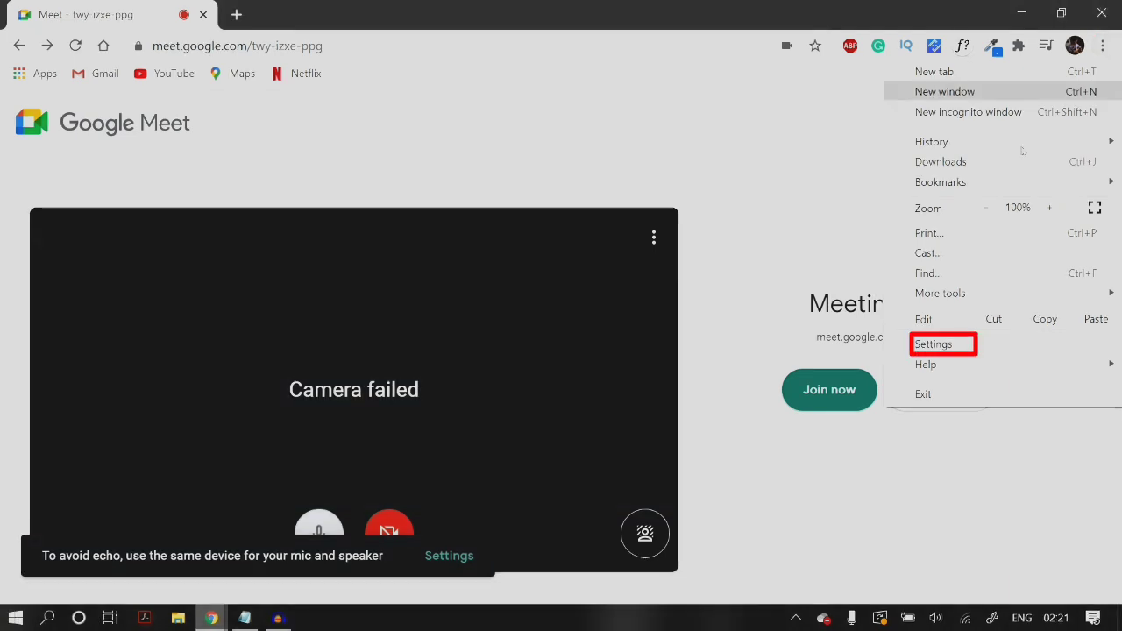
pyautogui.click(967, 345)
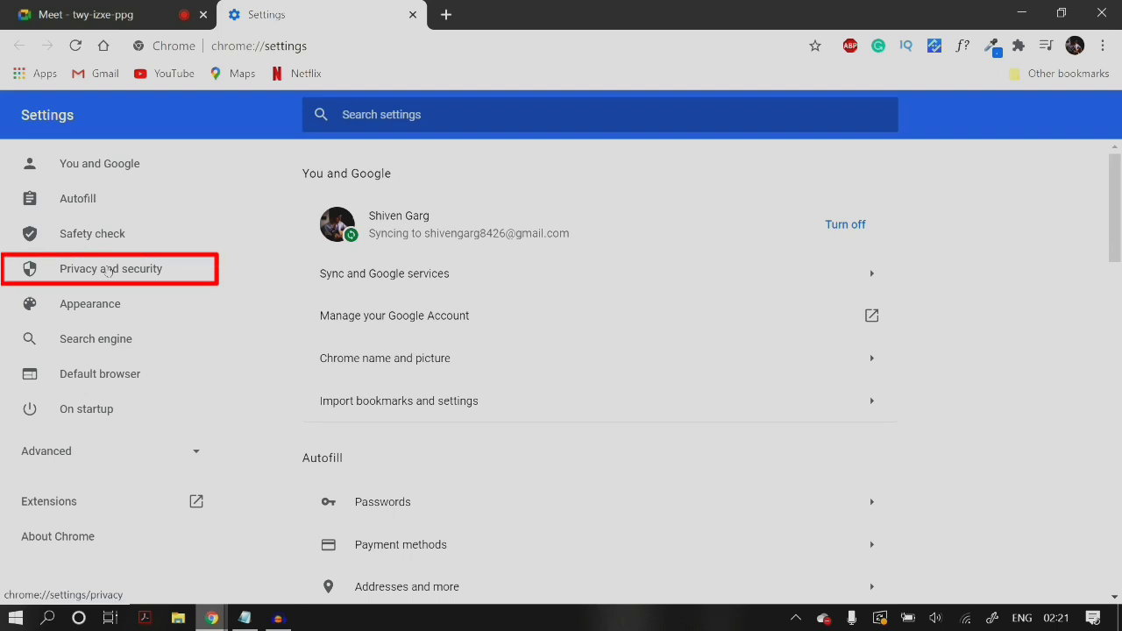
pyautogui.click(107, 269)
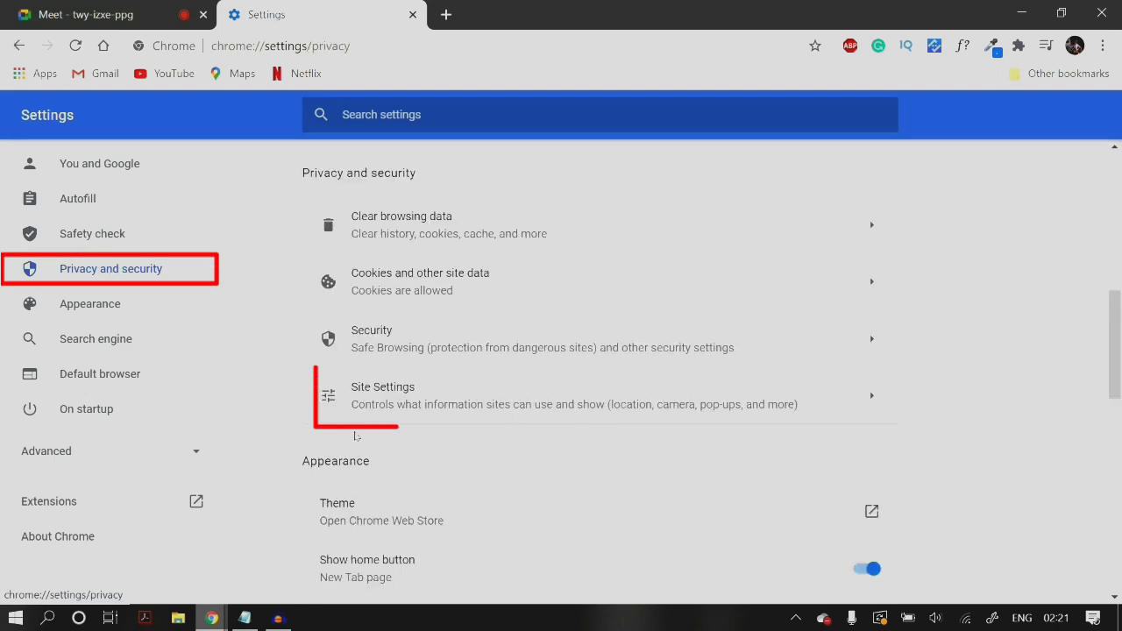
pyautogui.click(467, 407)
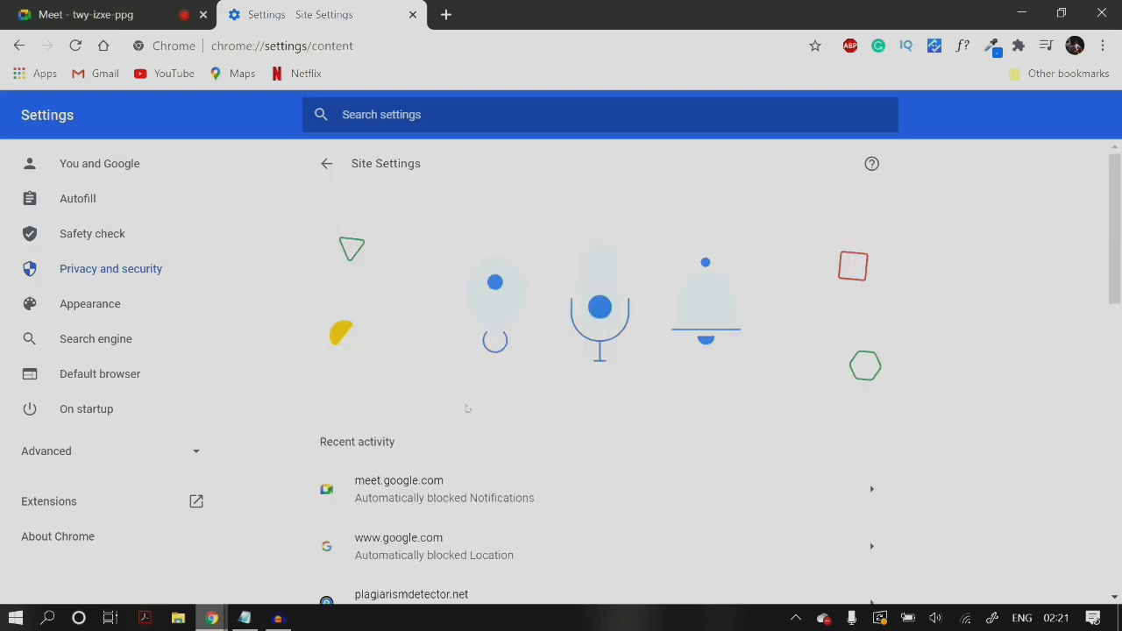
pyautogui.scroll(-5, 468, 408)
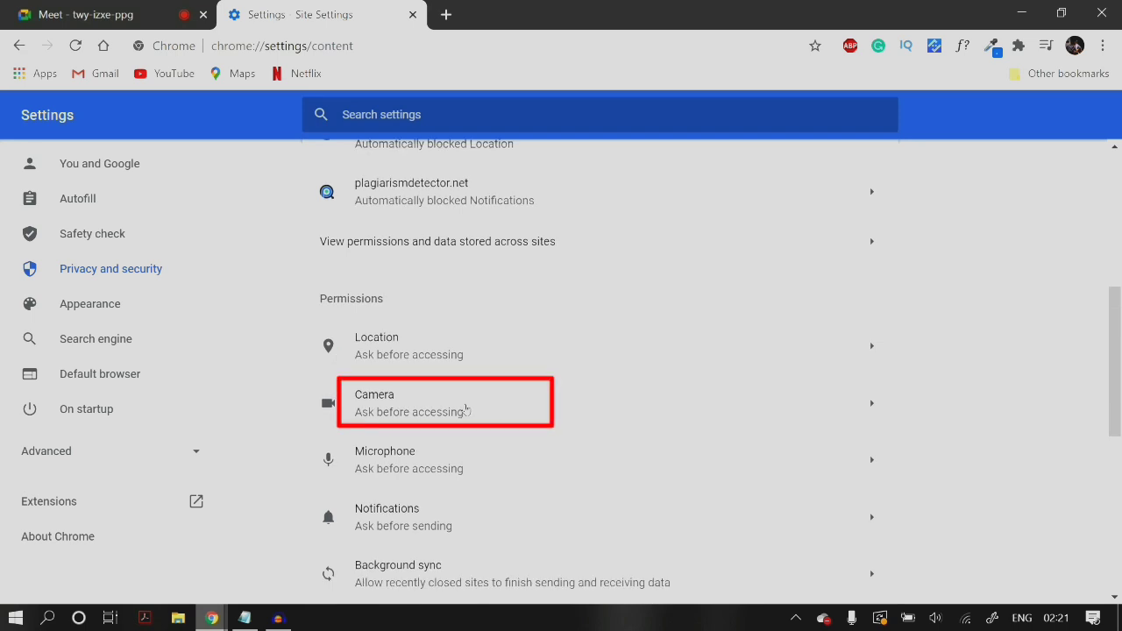
pyautogui.click(447, 408)
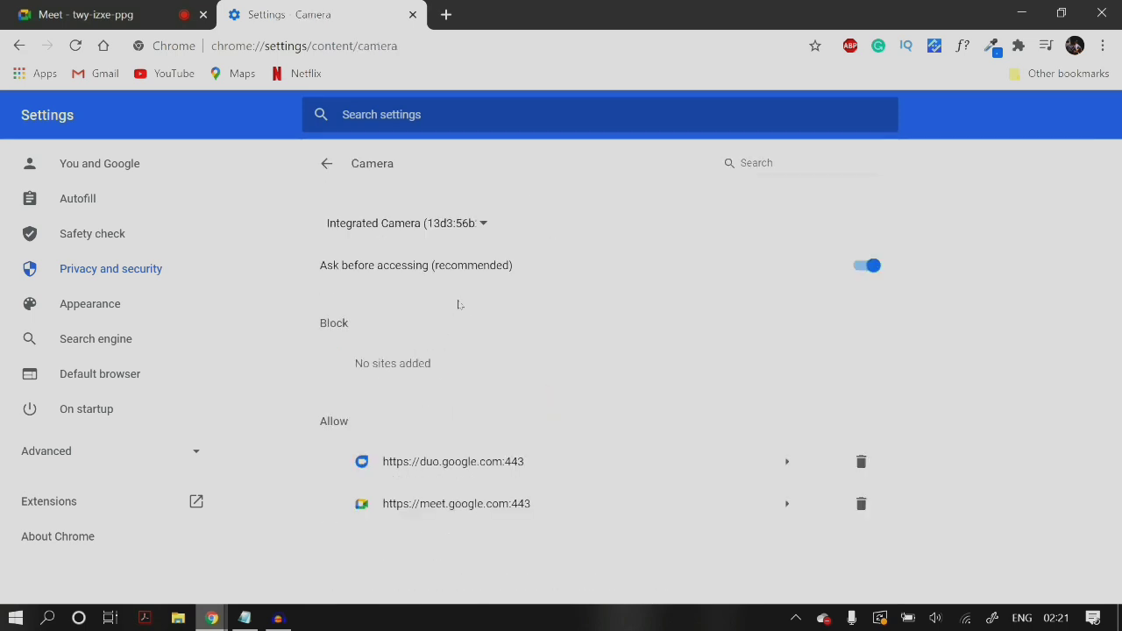
pyautogui.click(417, 222)
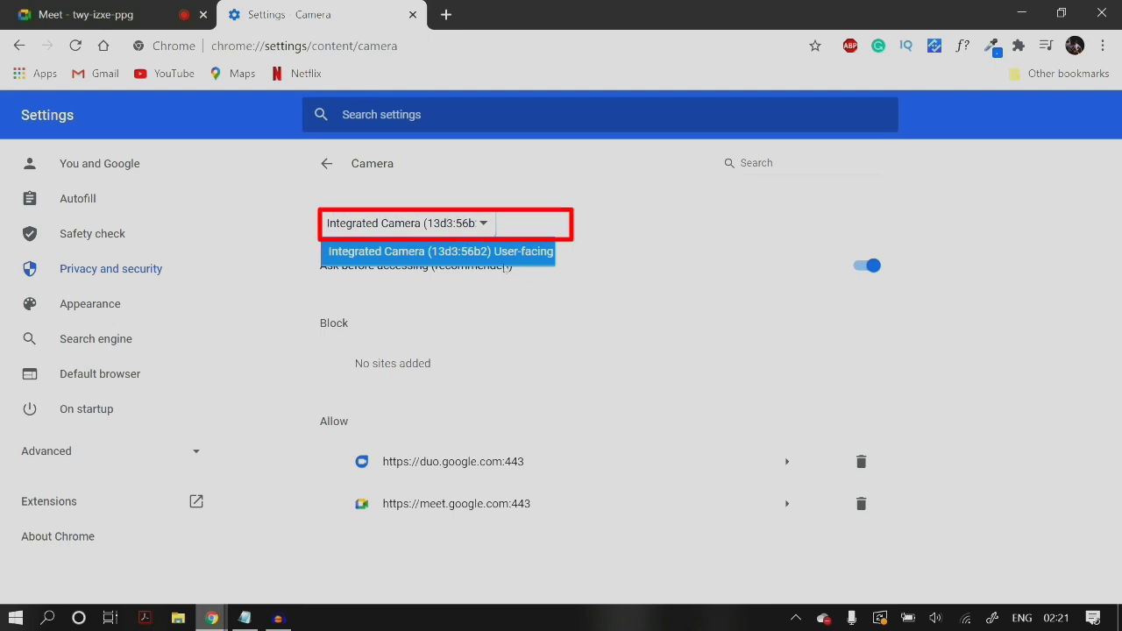
pyautogui.click(708, 236)
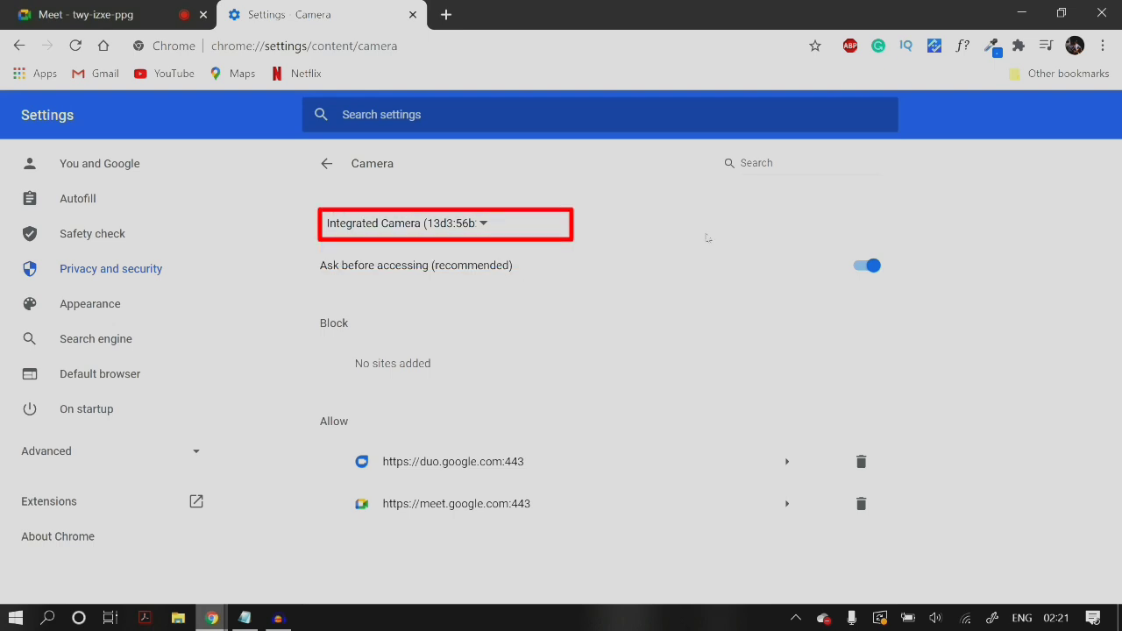
pyautogui.click(871, 266)
pyautogui.click(872, 266)
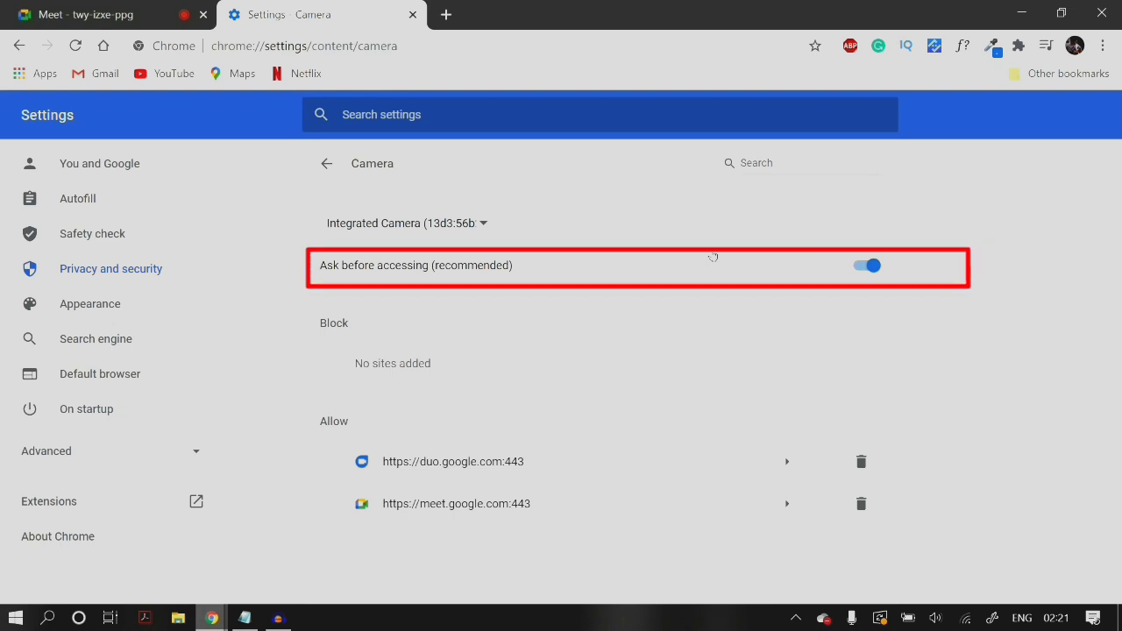
# Open meet.google.com's site details, keep Camera on Allow, and cancel clearing its site data
pyautogui.click(788, 506)
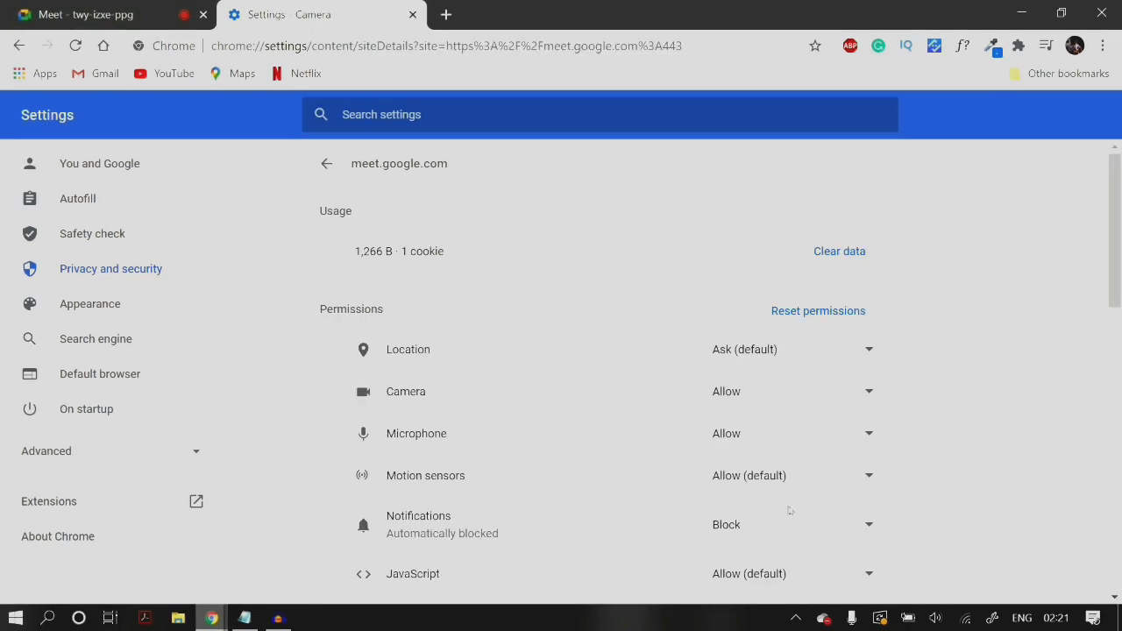
pyautogui.click(746, 392)
pyautogui.click(749, 457)
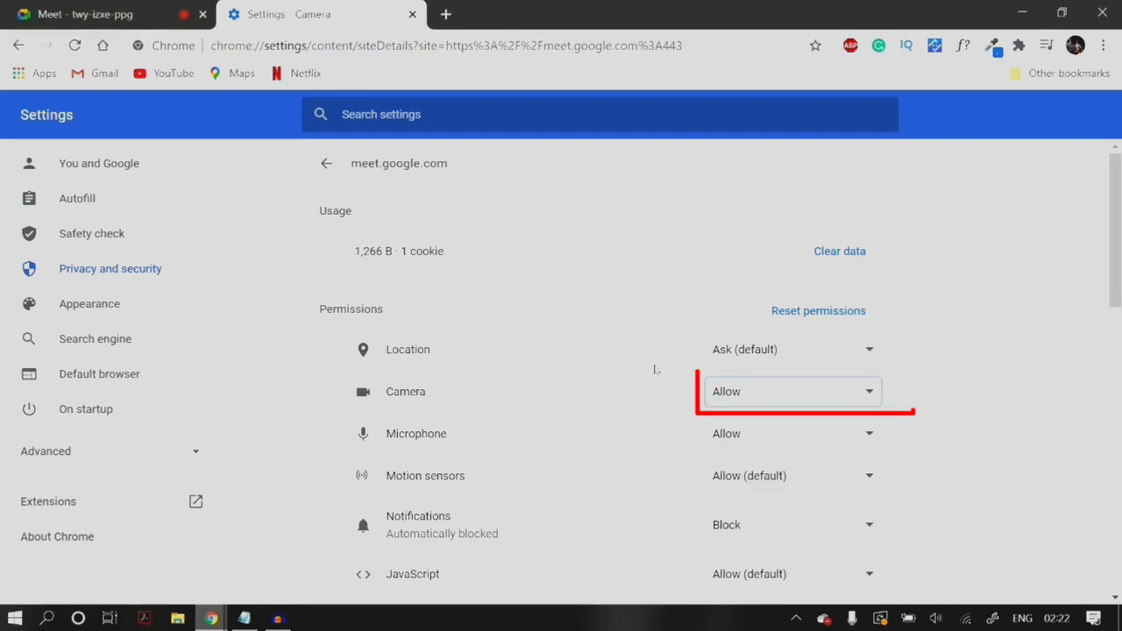
pyautogui.click(820, 251)
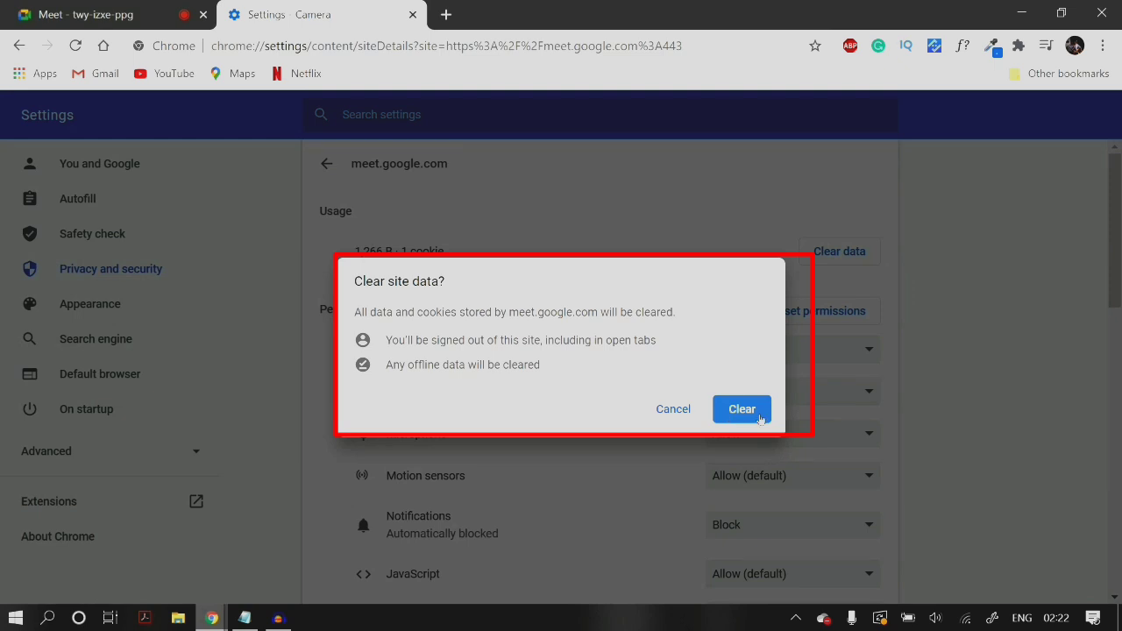
pyautogui.click(688, 418)
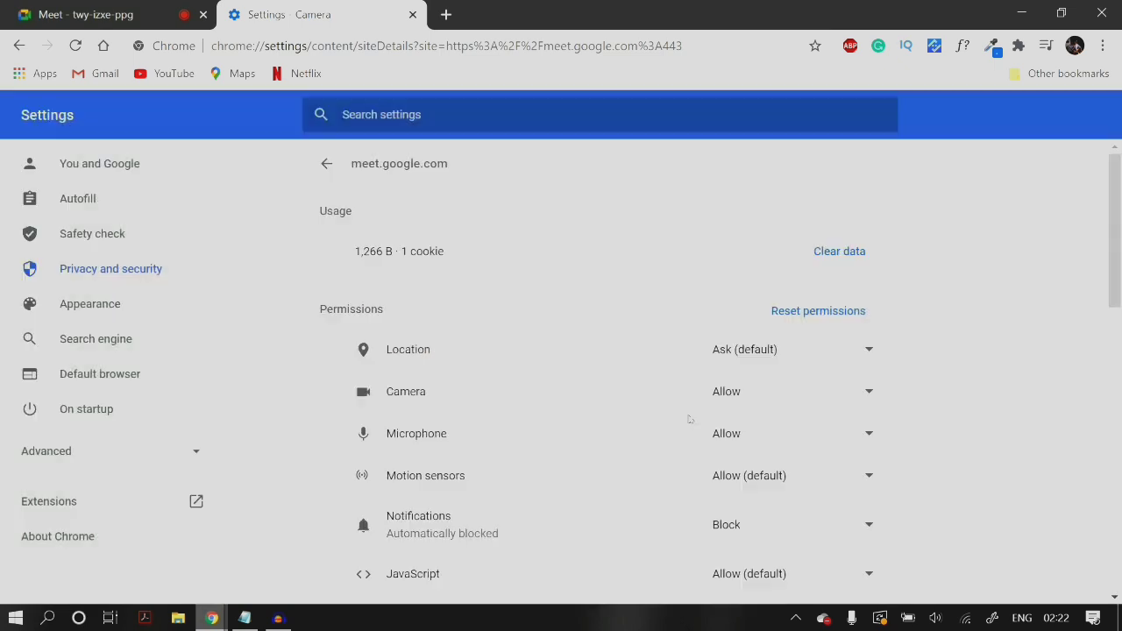
# Close the Chrome Settings tab and then the Meet browser window
pyautogui.click(412, 15)
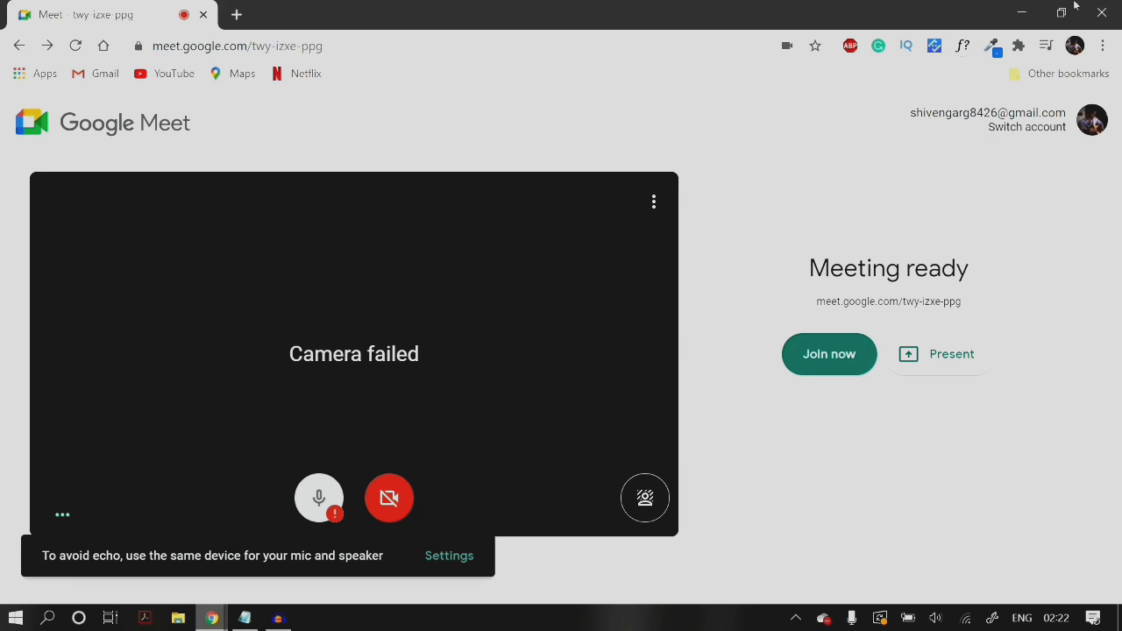
pyautogui.click(1102, 13)
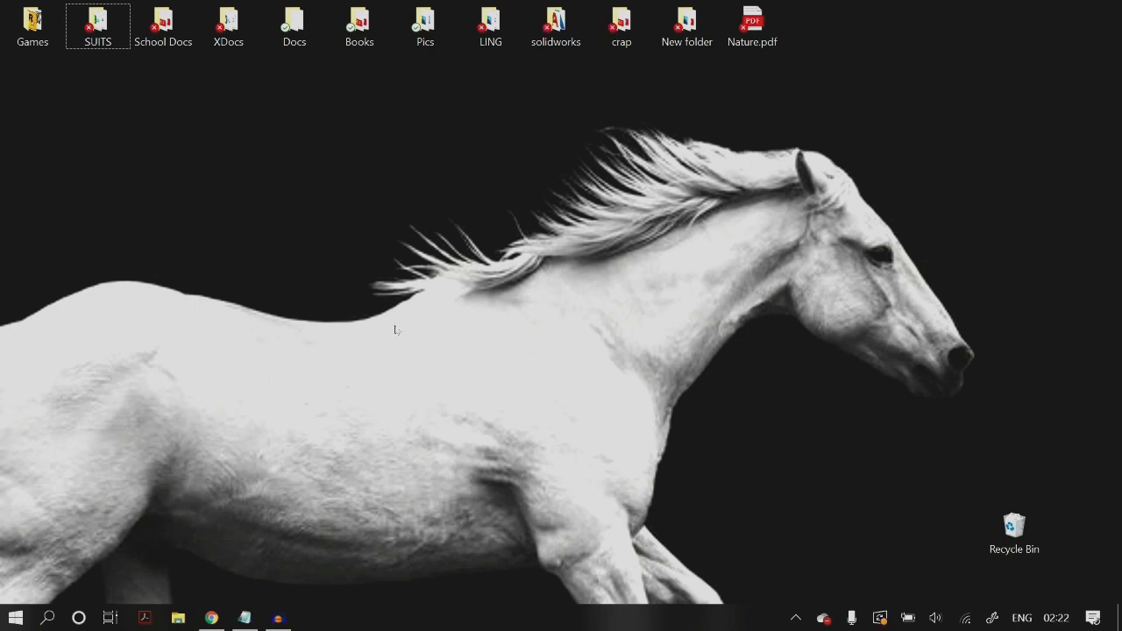
pyautogui.press('super')
pyautogui.write('sett')
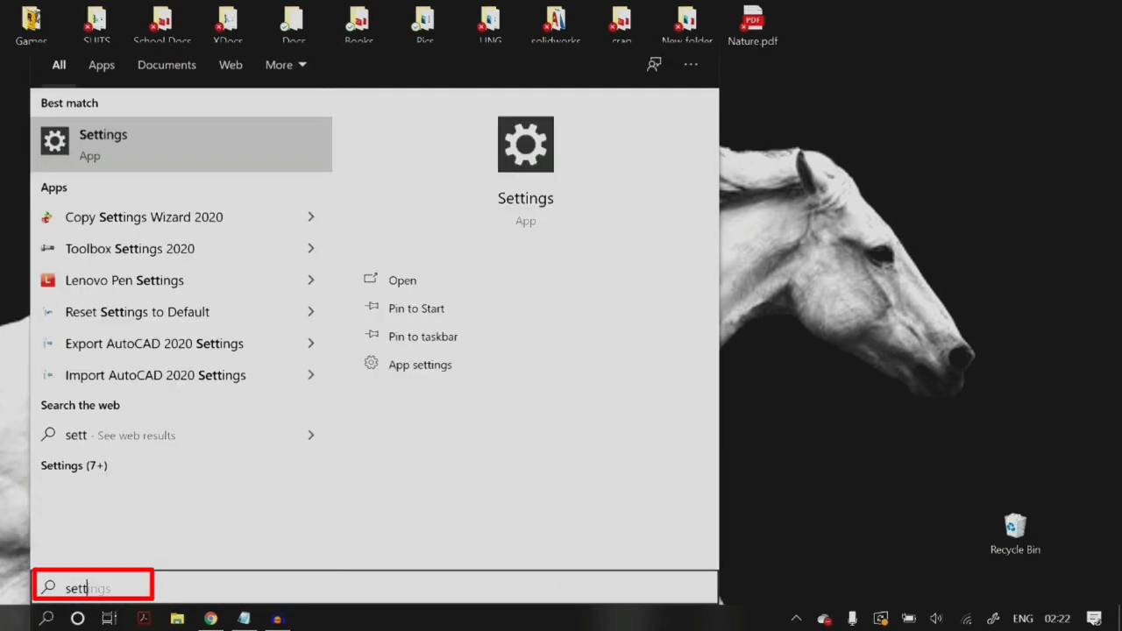
pyautogui.press('Return')
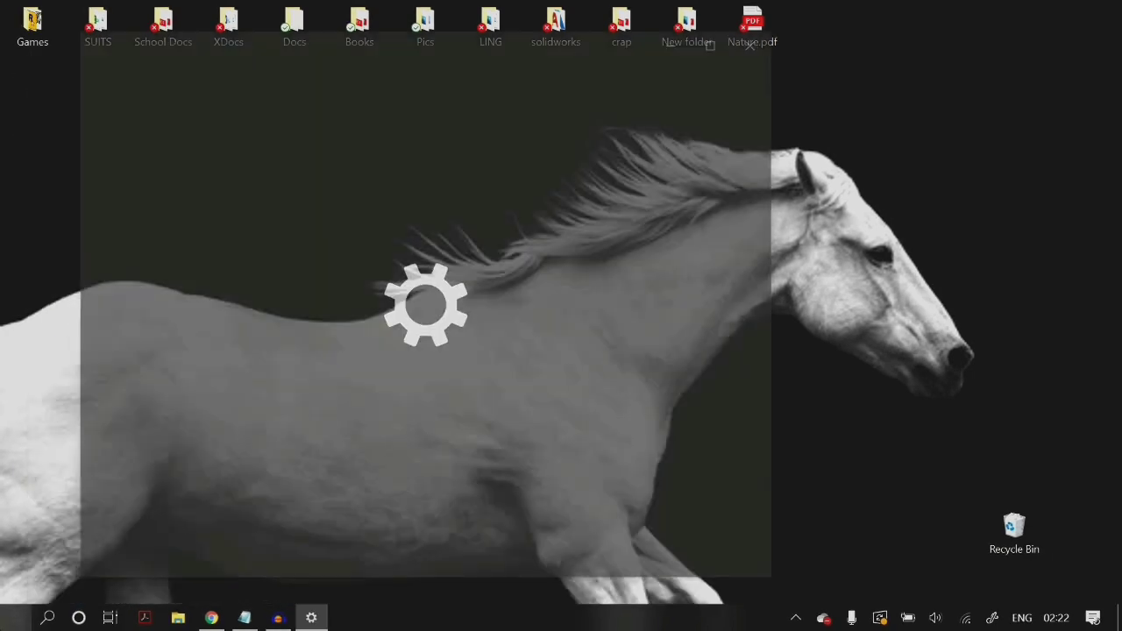
pyautogui.write('camera')
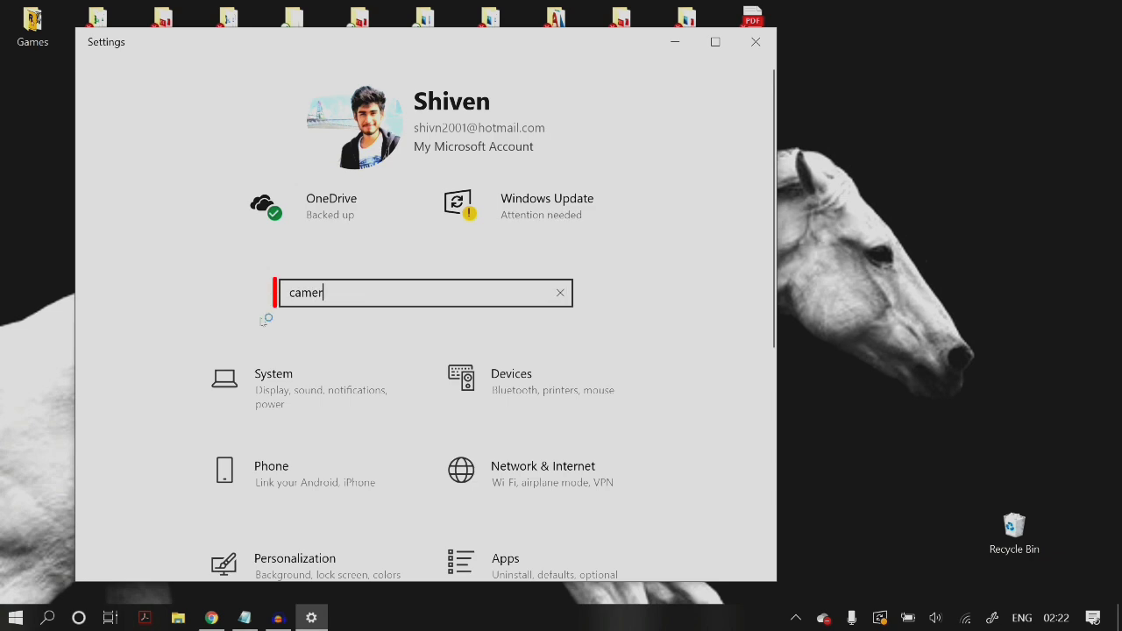
pyautogui.click(350, 330)
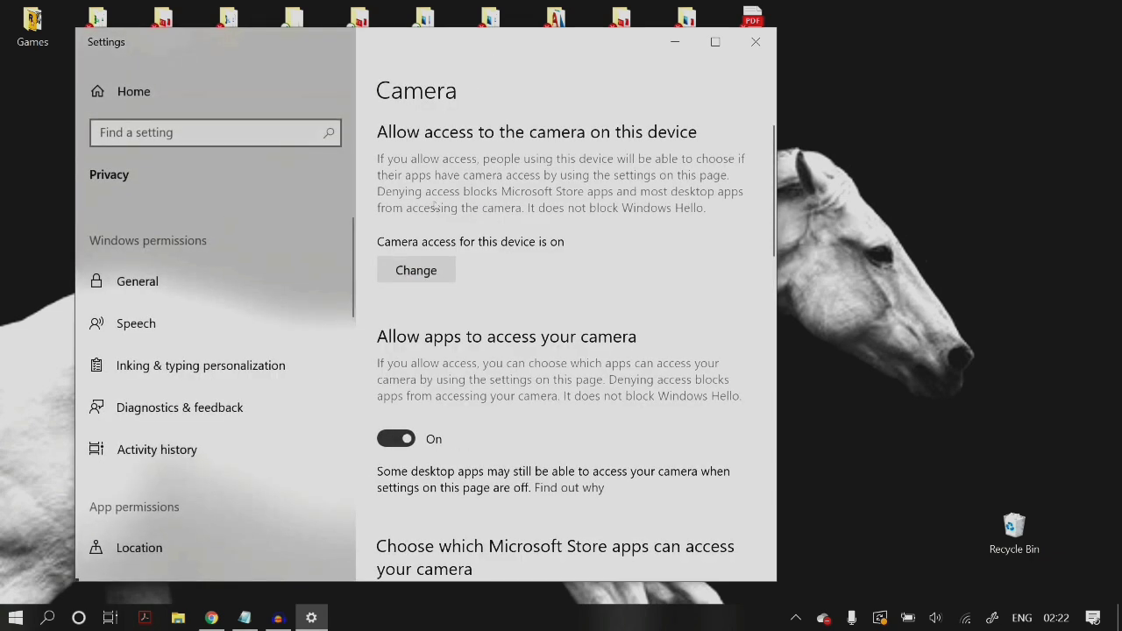
pyautogui.click(416, 270)
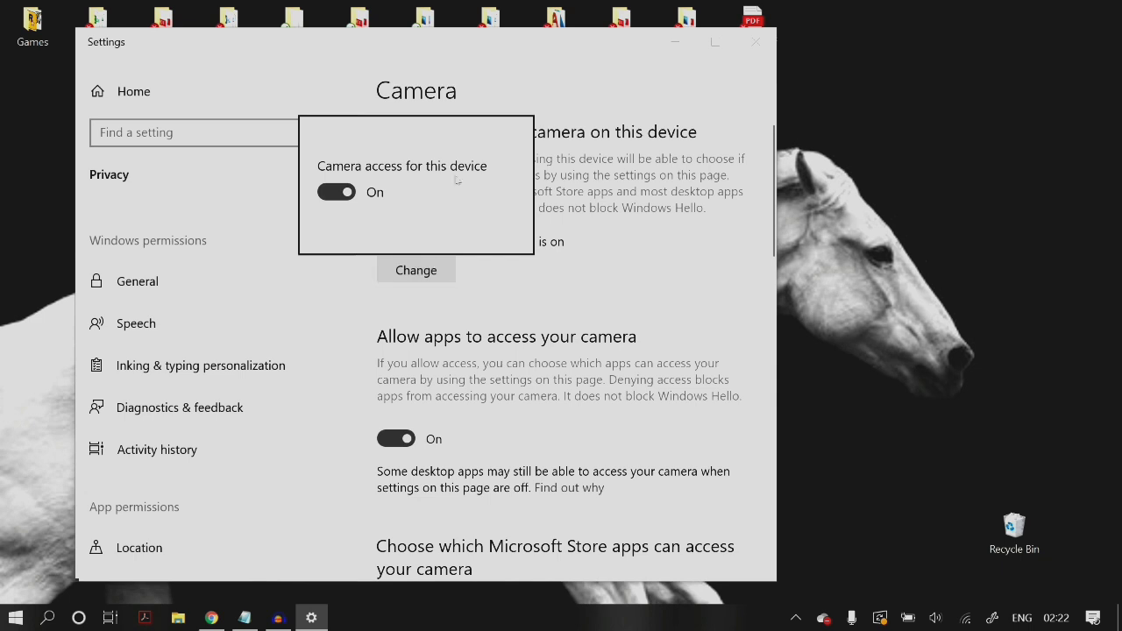
pyautogui.click(336, 192)
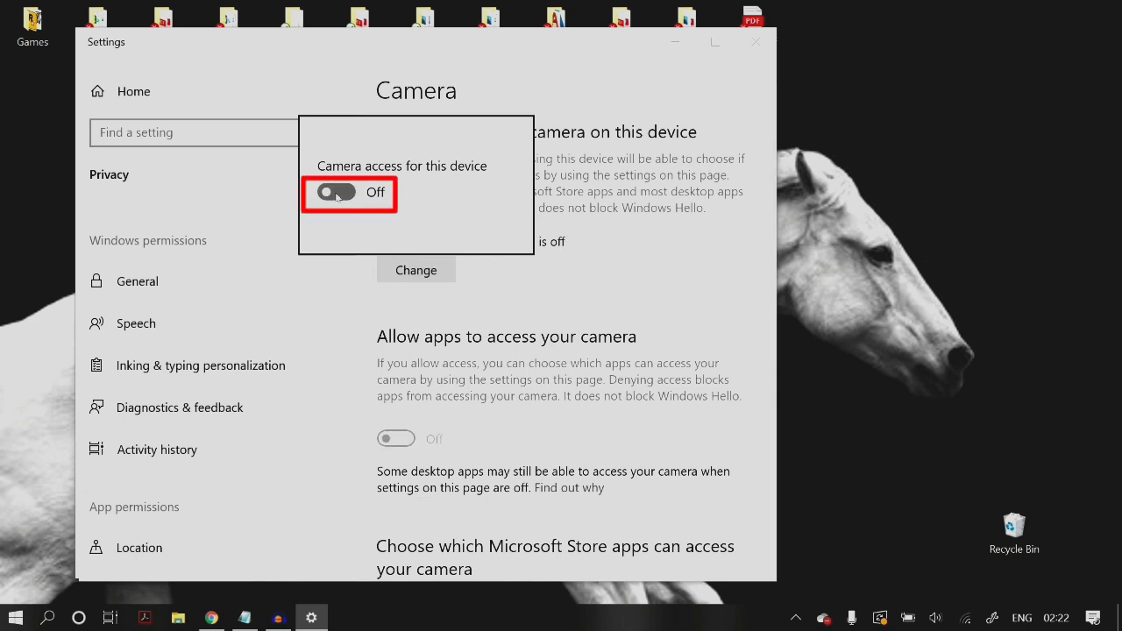
pyautogui.click(336, 192)
pyautogui.click(458, 347)
pyautogui.scroll(-2, 458, 346)
pyautogui.click(396, 337)
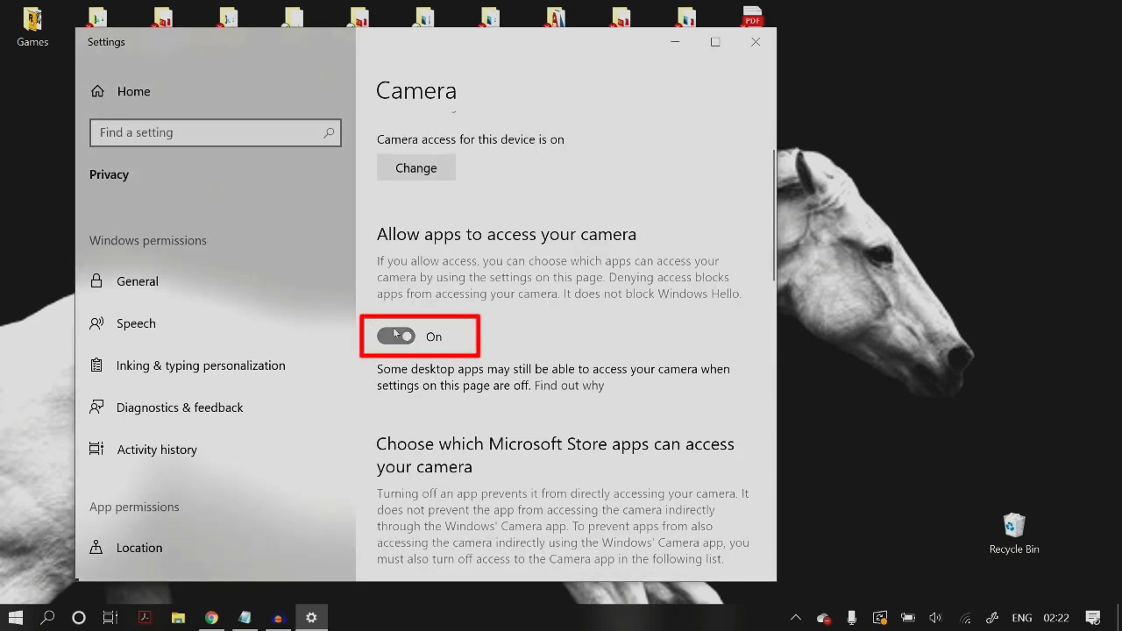
pyautogui.click(398, 338)
pyautogui.scroll(-7, 440, 451)
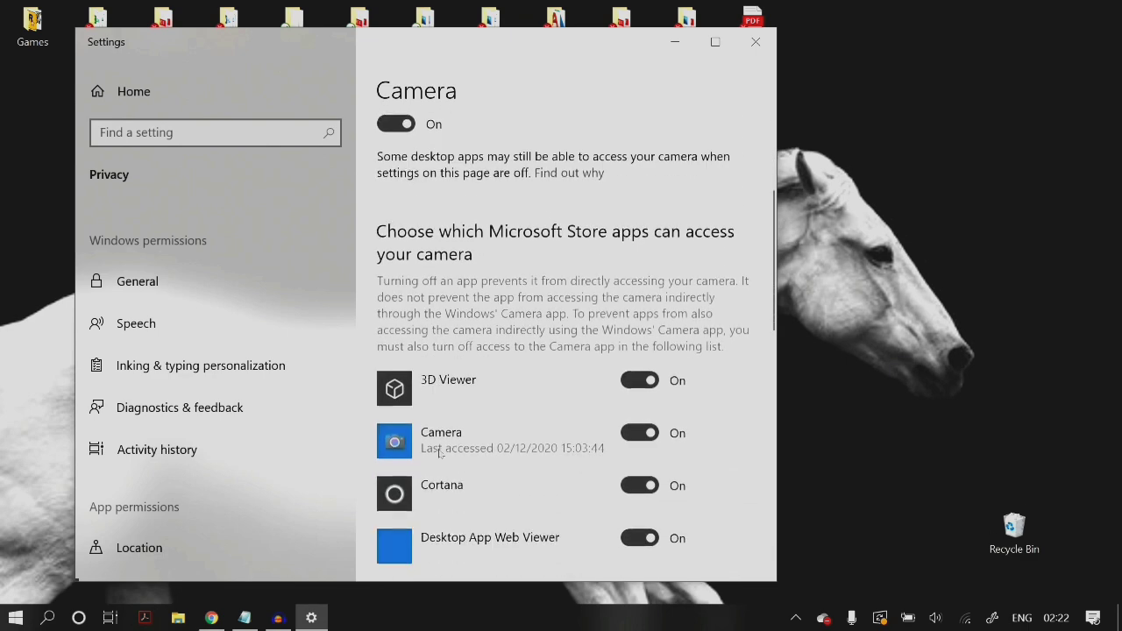
pyautogui.scroll(-5, 440, 452)
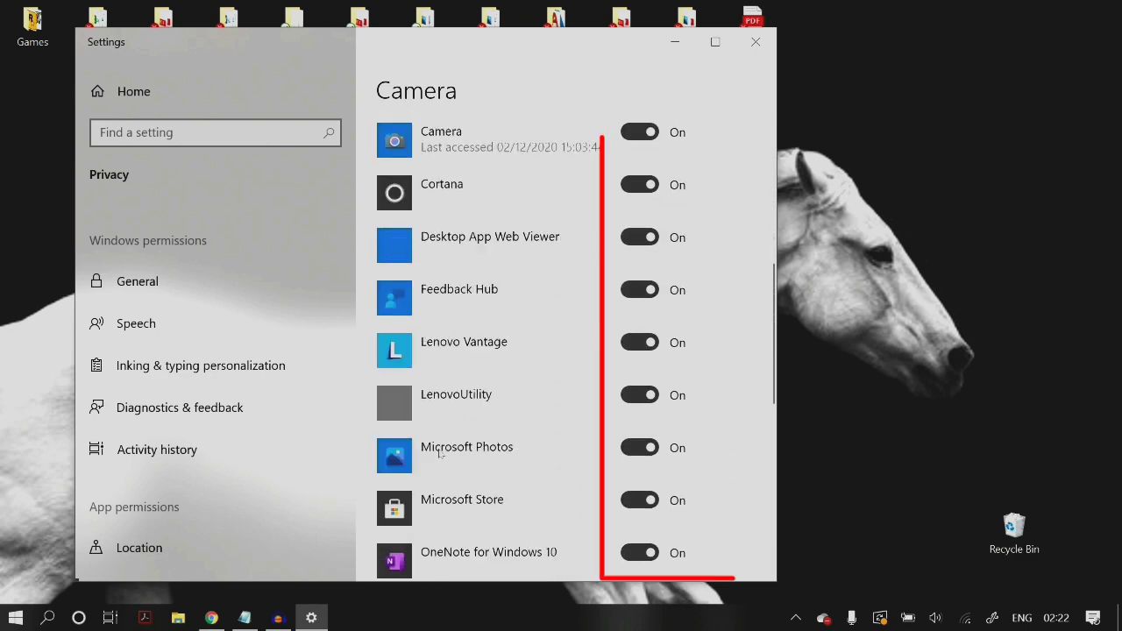
pyautogui.scroll(-4, 440, 453)
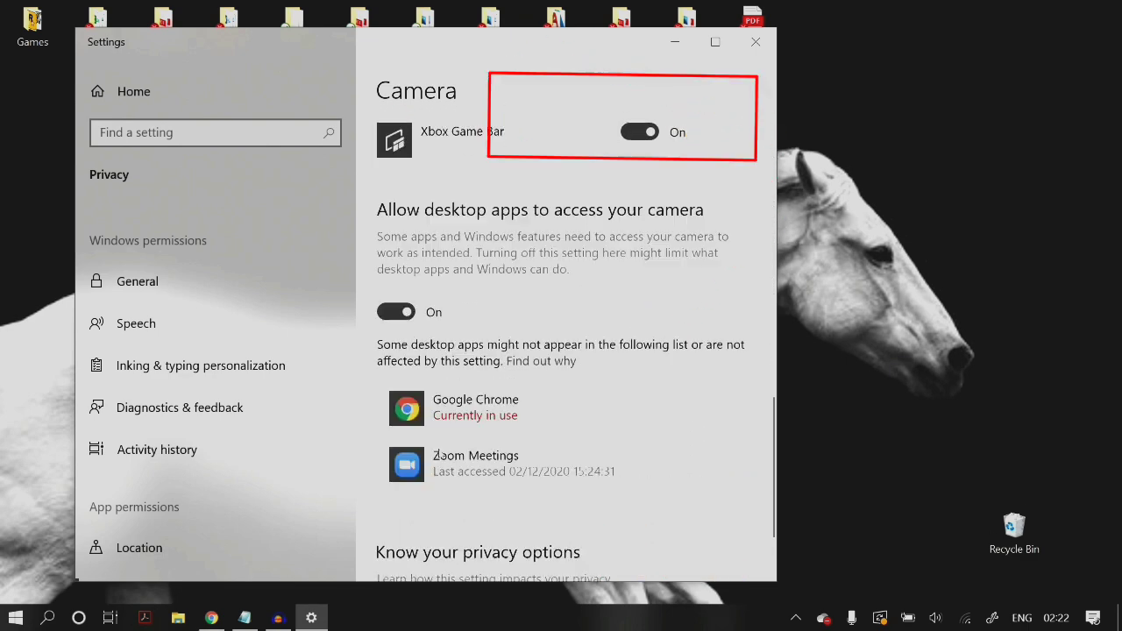
pyautogui.scroll(-3, 440, 453)
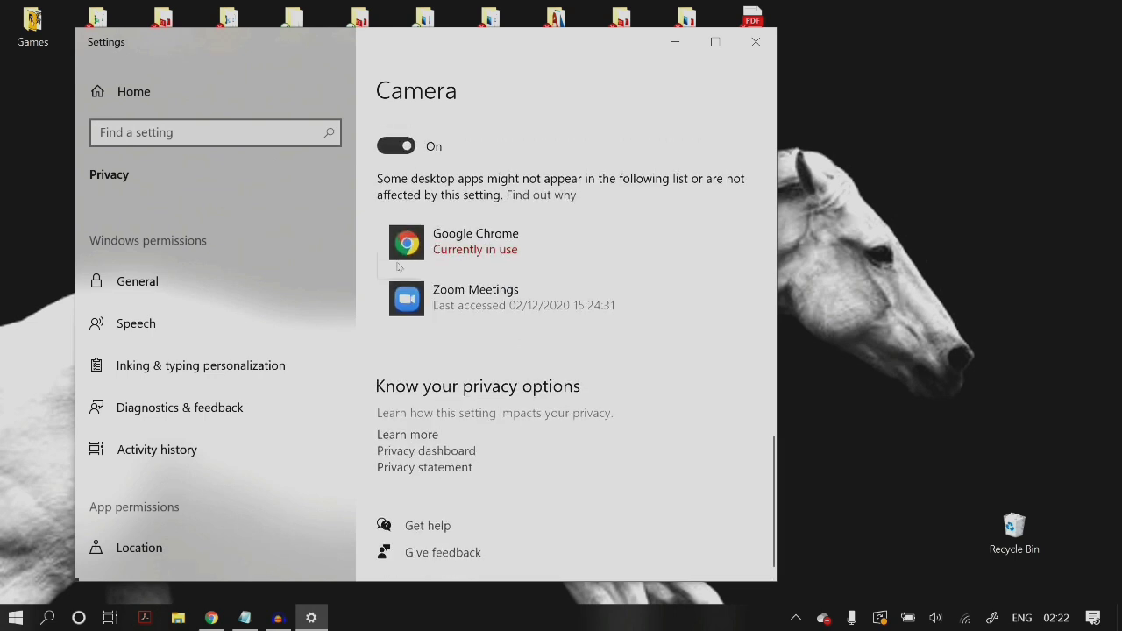
pyautogui.click(756, 42)
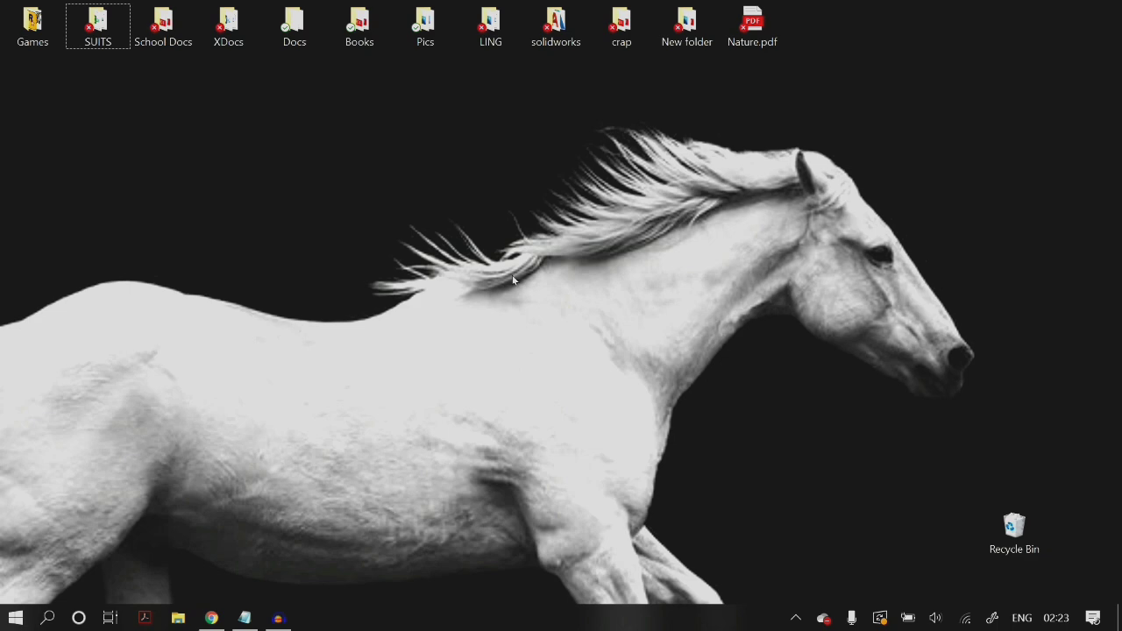
# Search the Start menu for 'devic' and launch Device Manager
pyautogui.press('super')
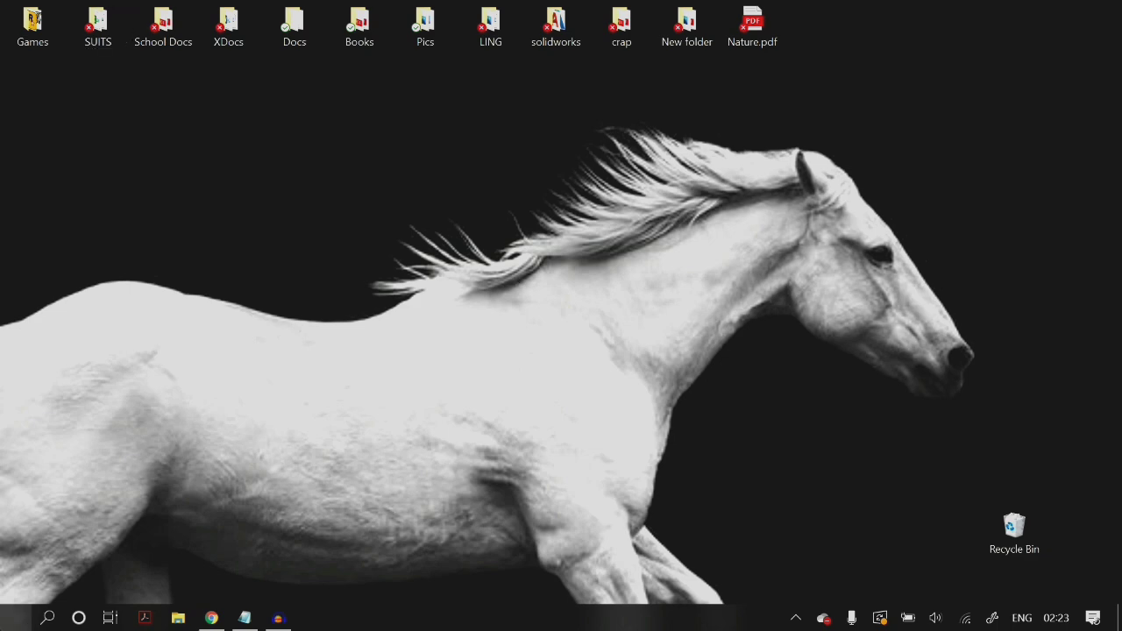
pyautogui.write('device')
pyautogui.press('BackSpace')
pyautogui.press('BackSpace')
pyautogui.press('BackSpace')
pyautogui.press('BackSpace')
pyautogui.press('BackSpace')
pyautogui.press('BackSpace')
pyautogui.write('ev')
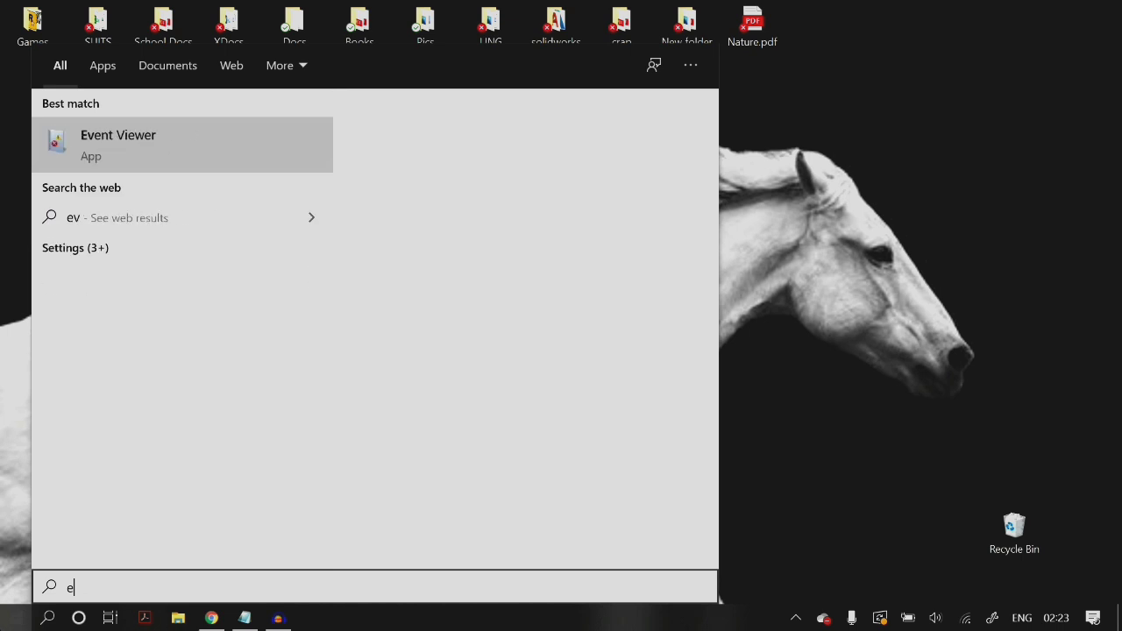
pyautogui.press('BackSpace')
pyautogui.press('BackSpace')
pyautogui.write('devic')
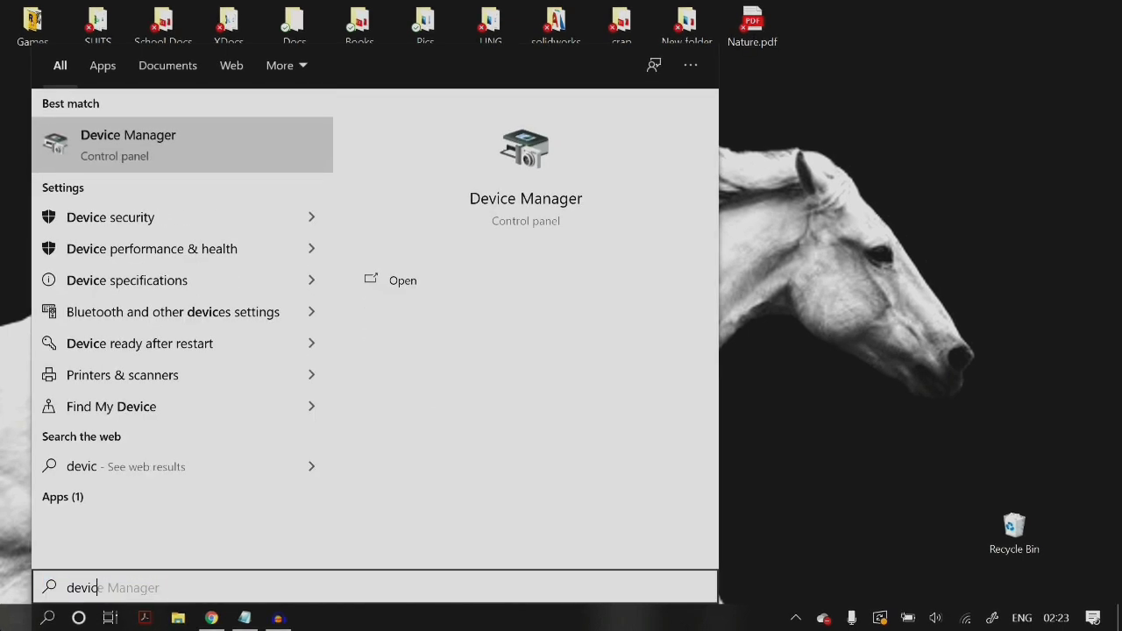
pyautogui.press('Return')
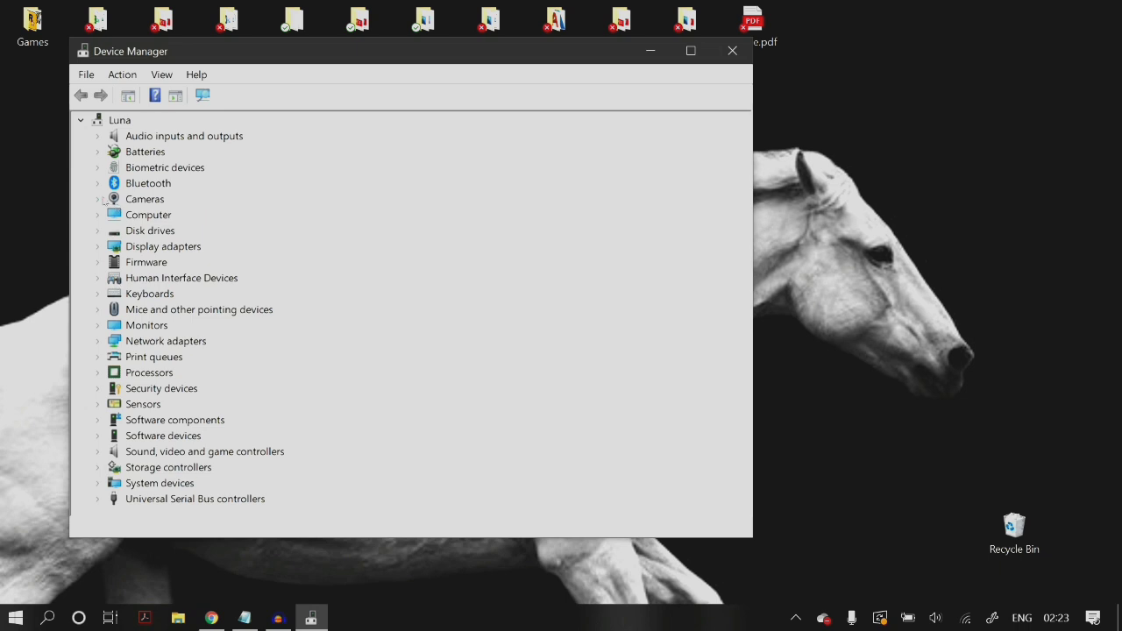
# Uninstall the Integrated Camera from its Properties Driver tab, keeping the driver software
pyautogui.click(98, 199)
pyautogui.click(168, 218)
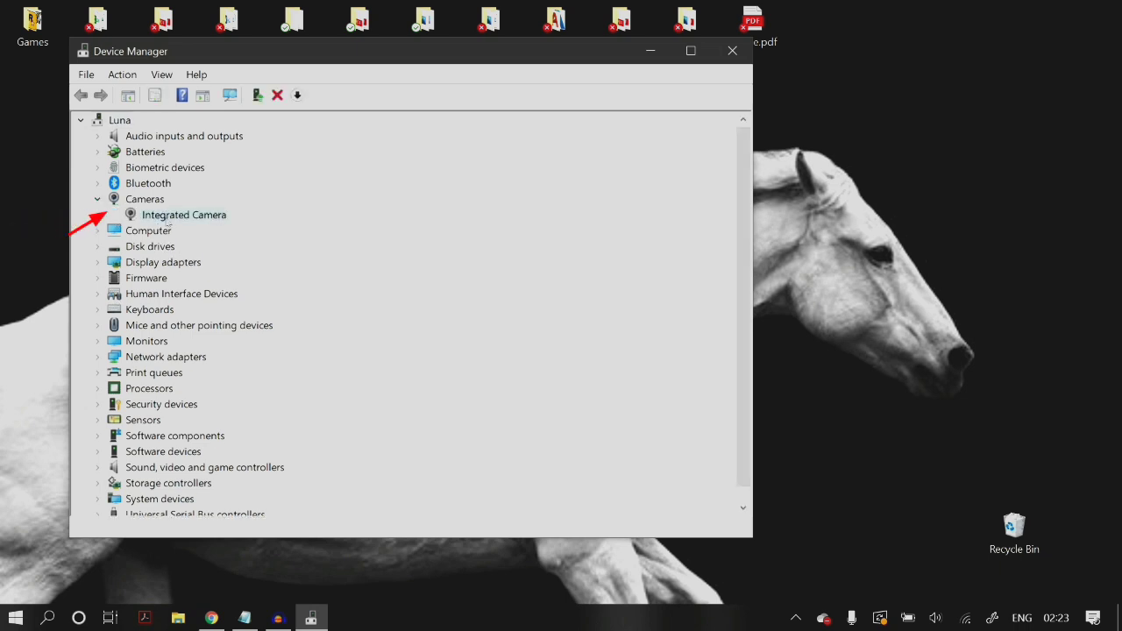
pyautogui.rightClick(169, 219)
pyautogui.click(216, 319)
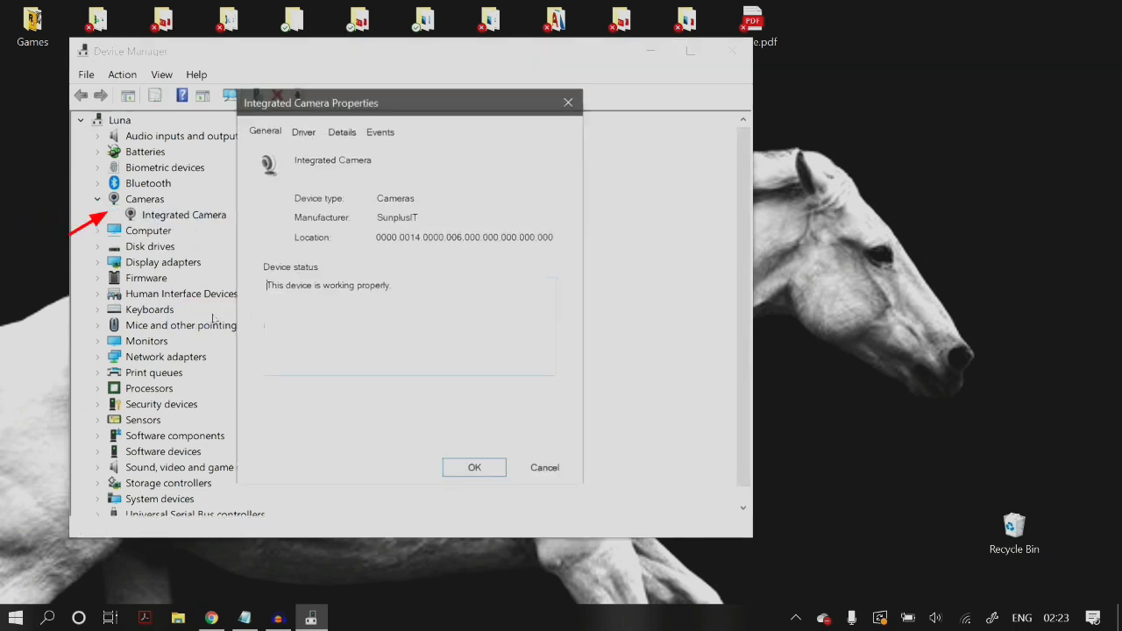
pyautogui.click(302, 130)
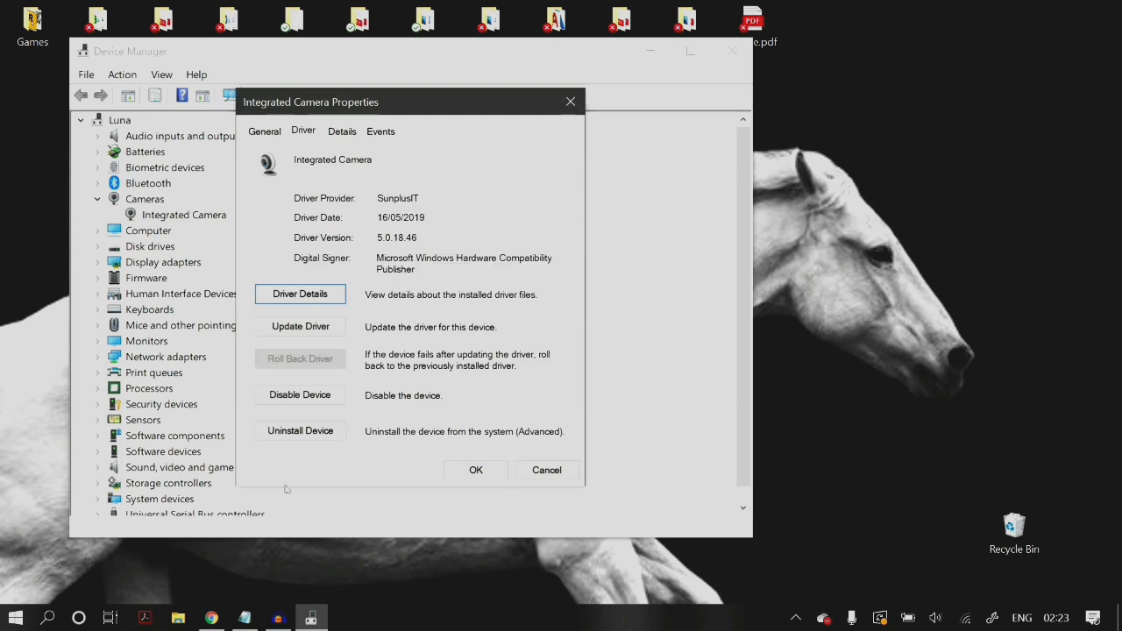
pyautogui.click(297, 435)
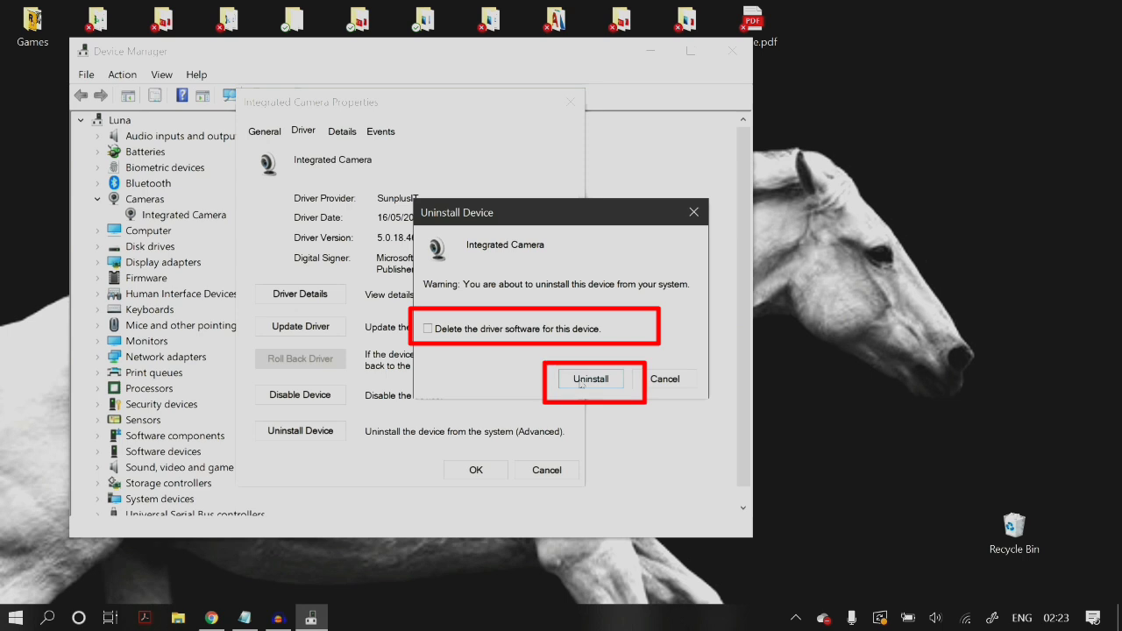
pyautogui.click(582, 383)
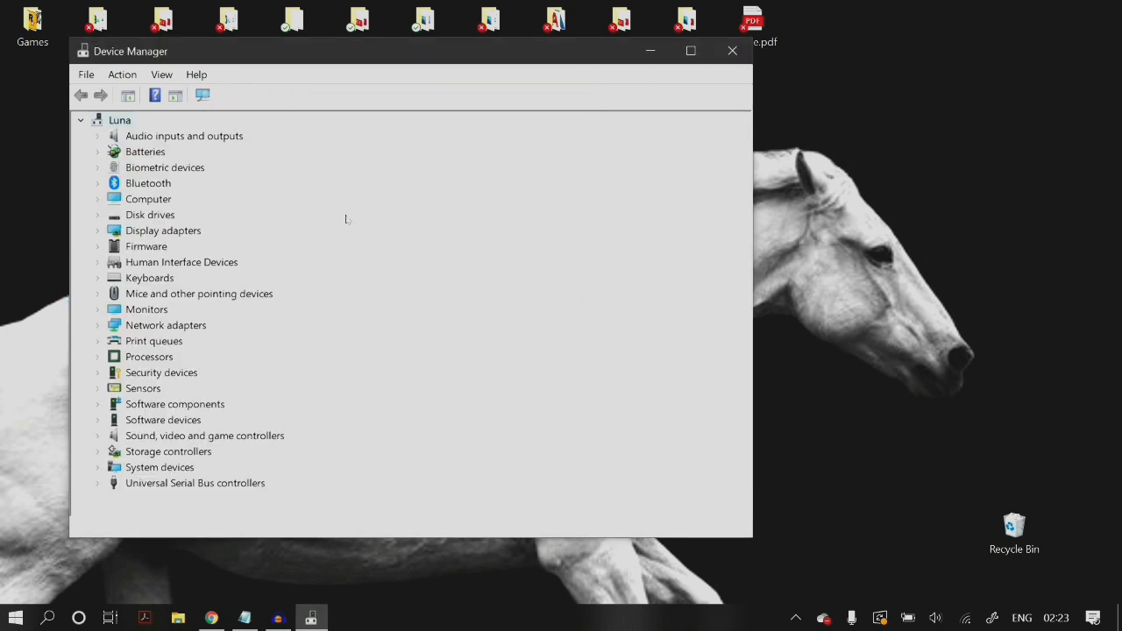
# Scan for hardware changes to restore Integrated Camera, then auto-search for its driver; best driver already installed
pyautogui.click(130, 76)
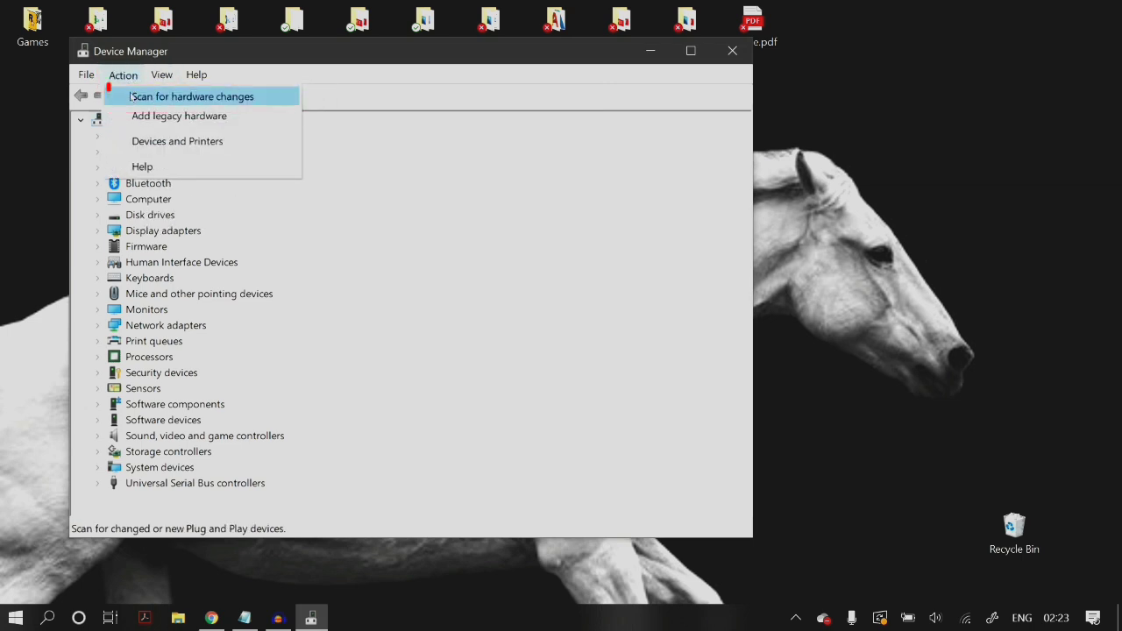
pyautogui.click(130, 97)
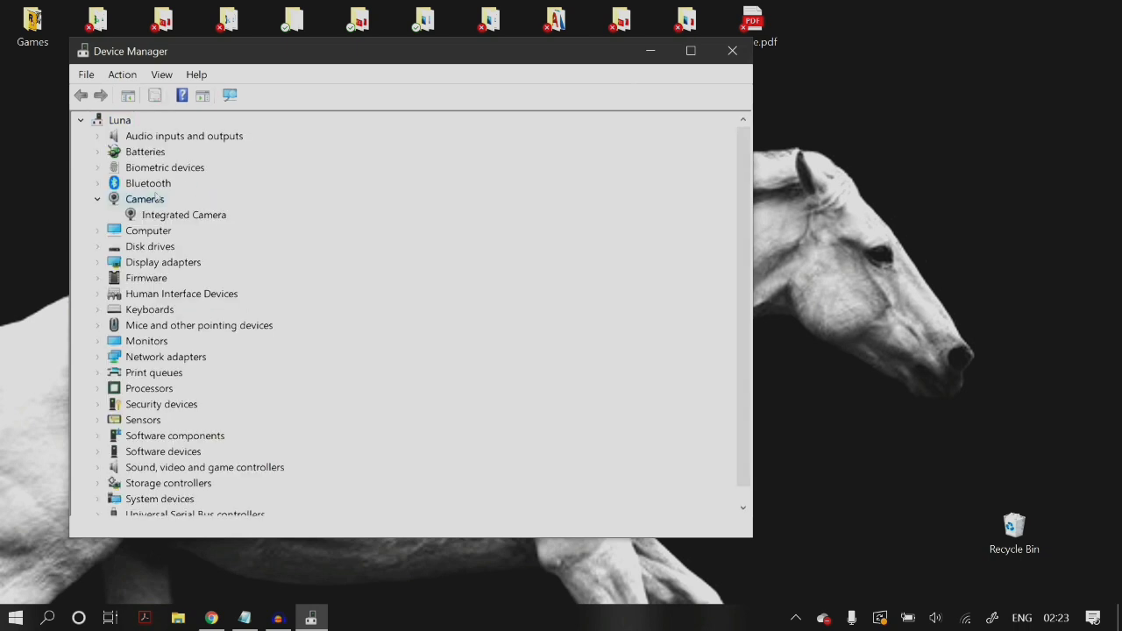
pyautogui.click(187, 217)
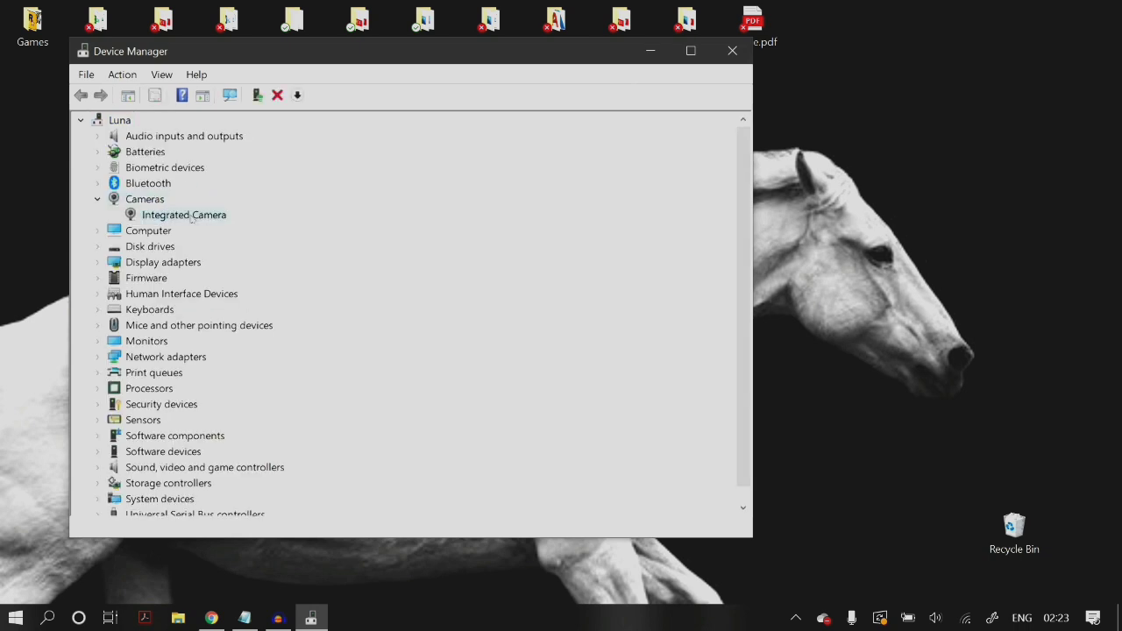
pyautogui.rightClick(193, 219)
pyautogui.click(251, 228)
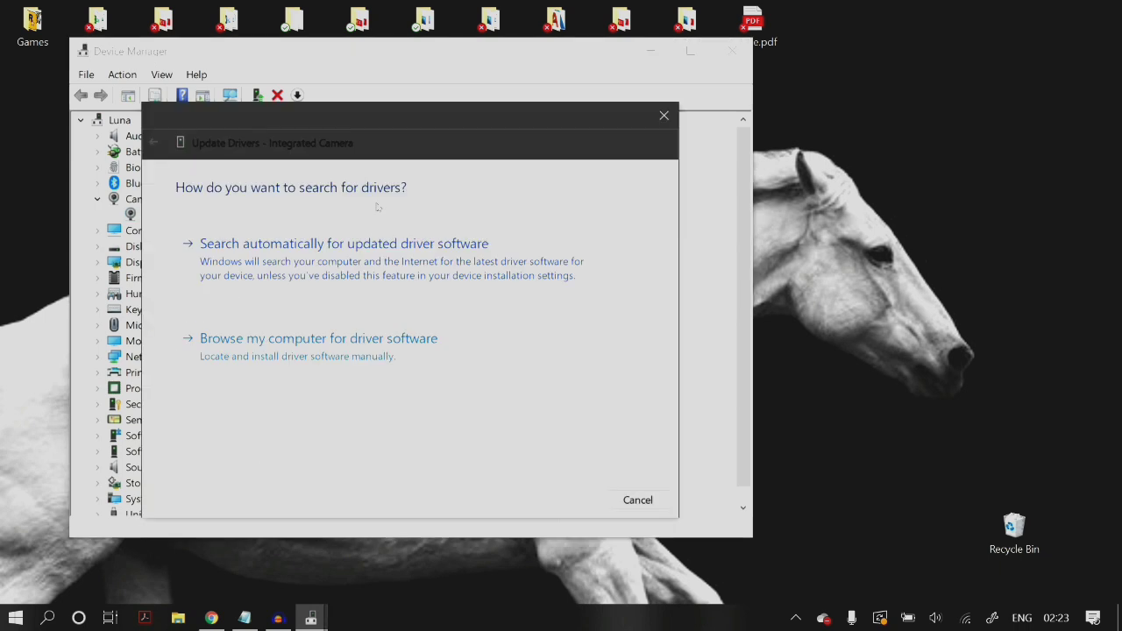
pyautogui.click(360, 252)
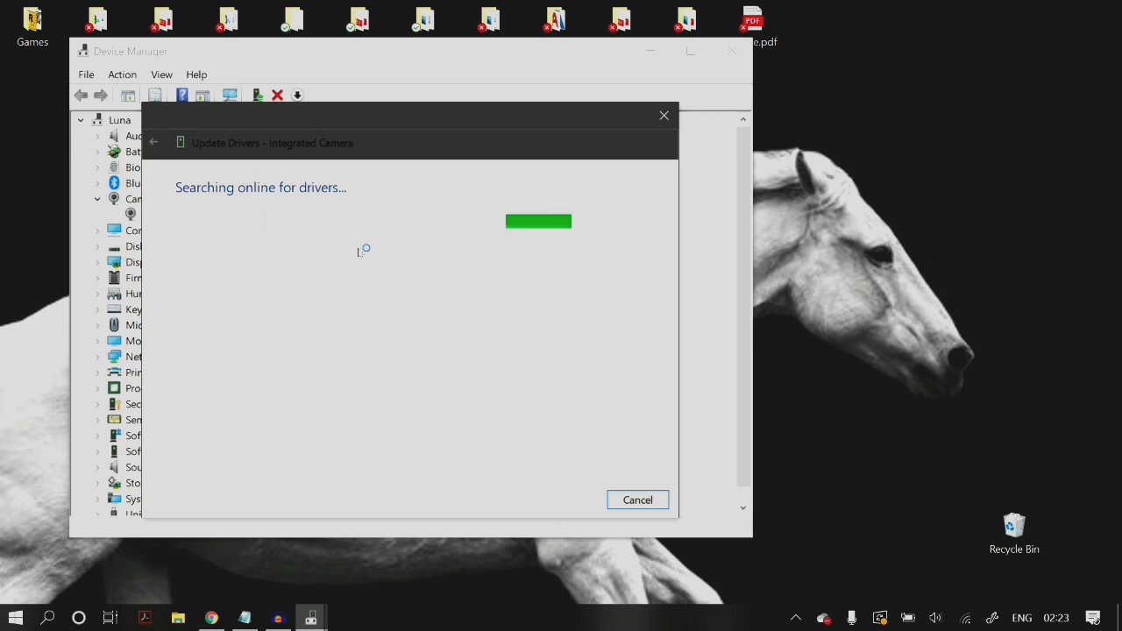
pyautogui.click(796, 619)
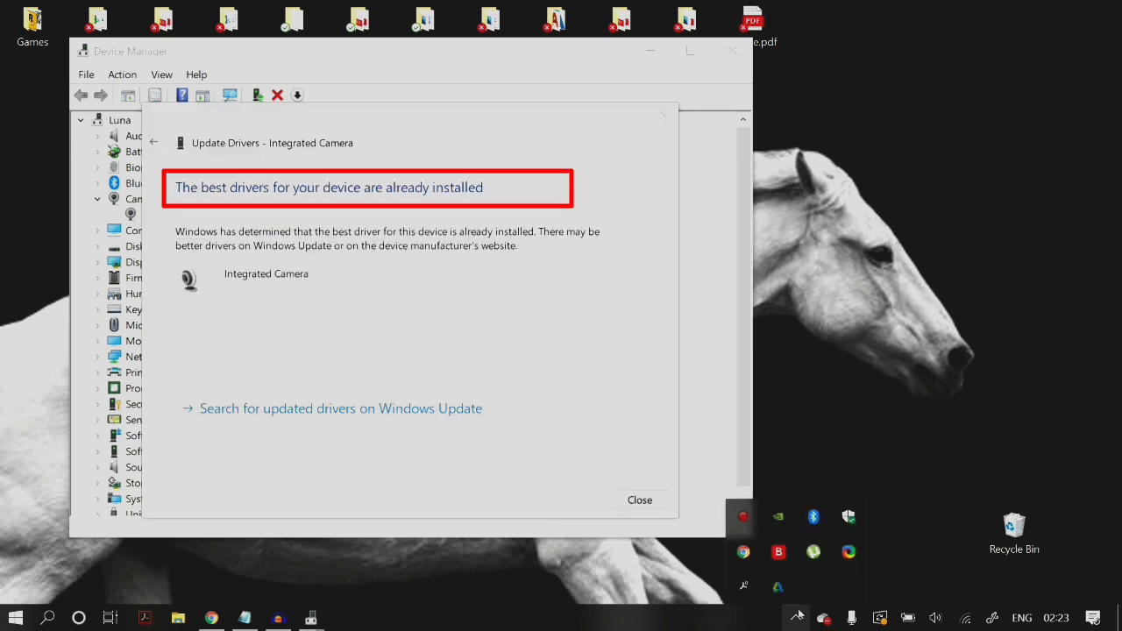
pyautogui.click(797, 619)
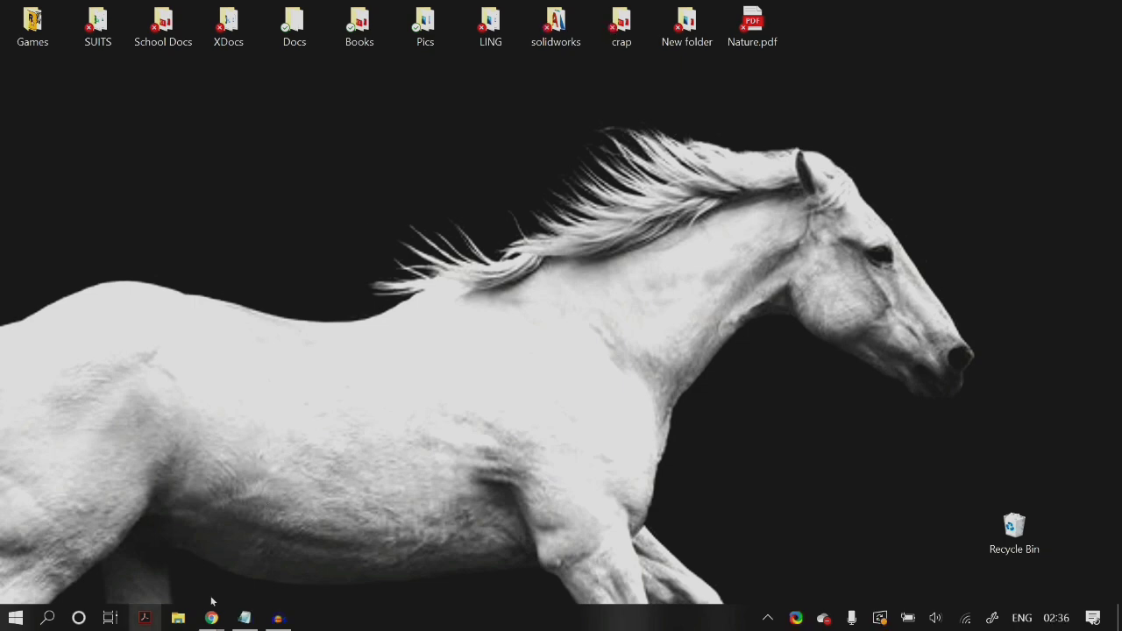
# Download lxs3030f09a2.exe from Lenovo Support's Camera Driver for Windows 10 (64-bit) page in Chrome
pyautogui.click(211, 618)
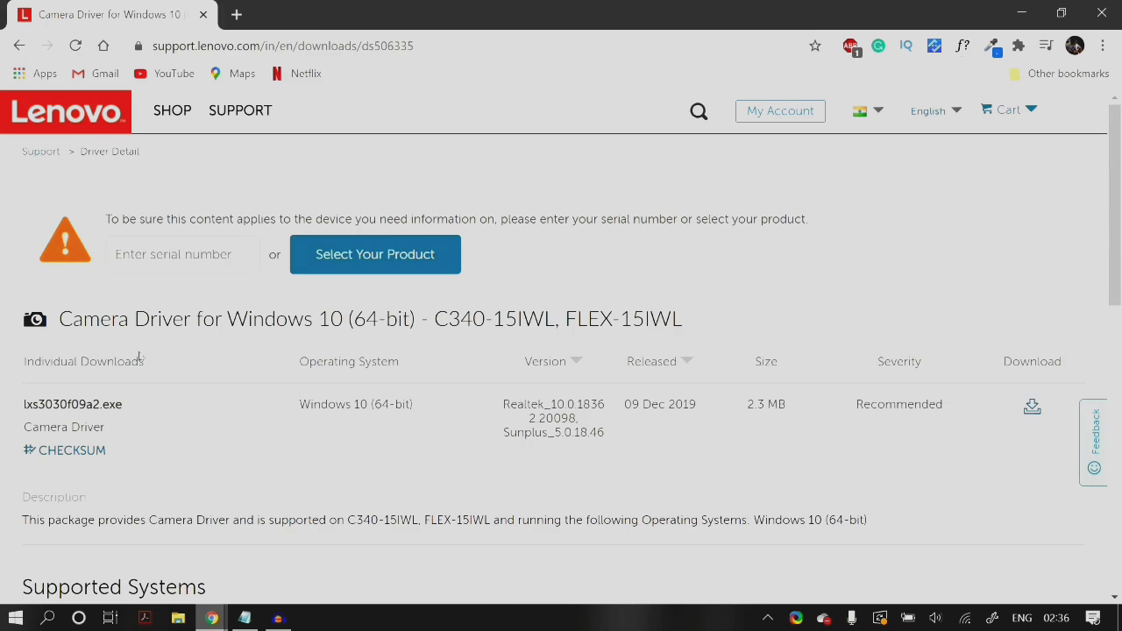
pyautogui.scroll(-1, 140, 355)
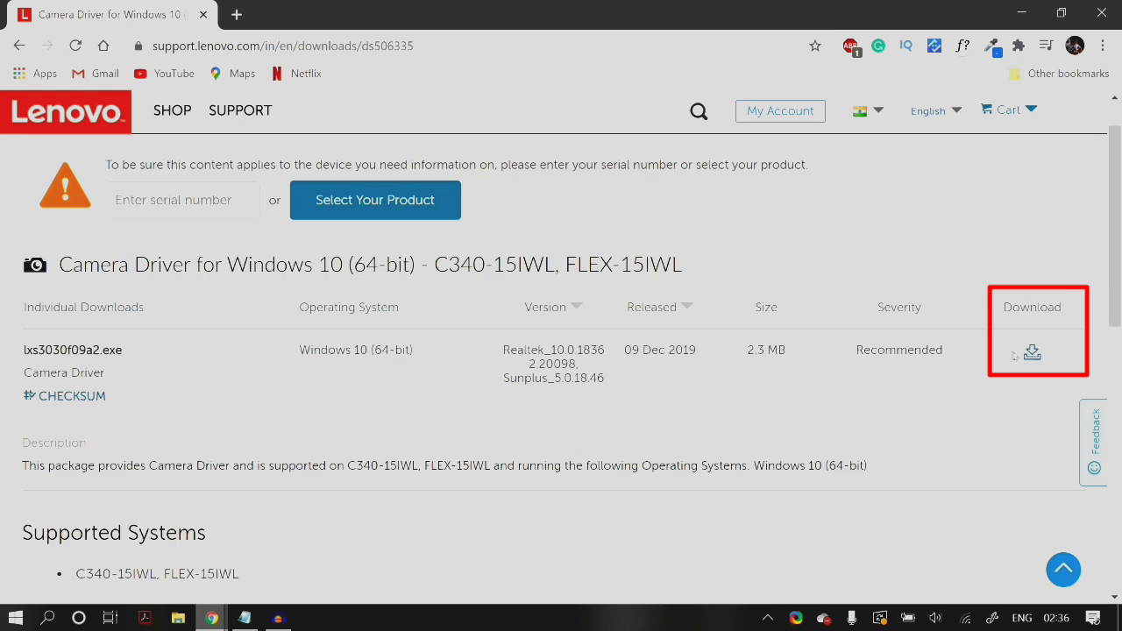
pyautogui.scroll(-1, 1033, 352)
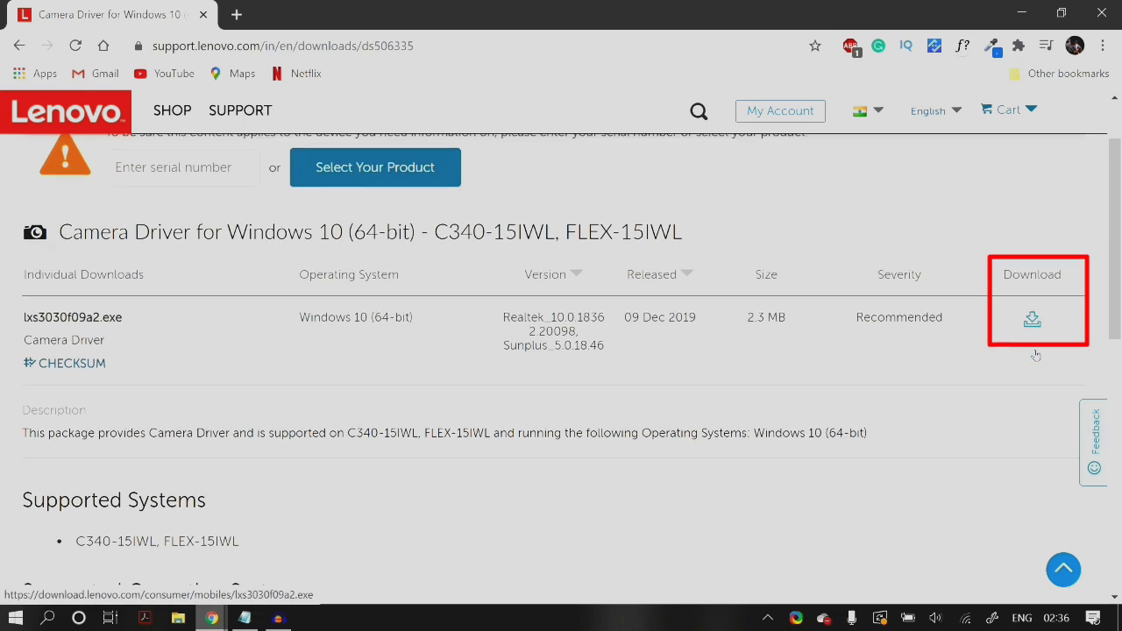
pyautogui.scroll(-2, 1037, 354)
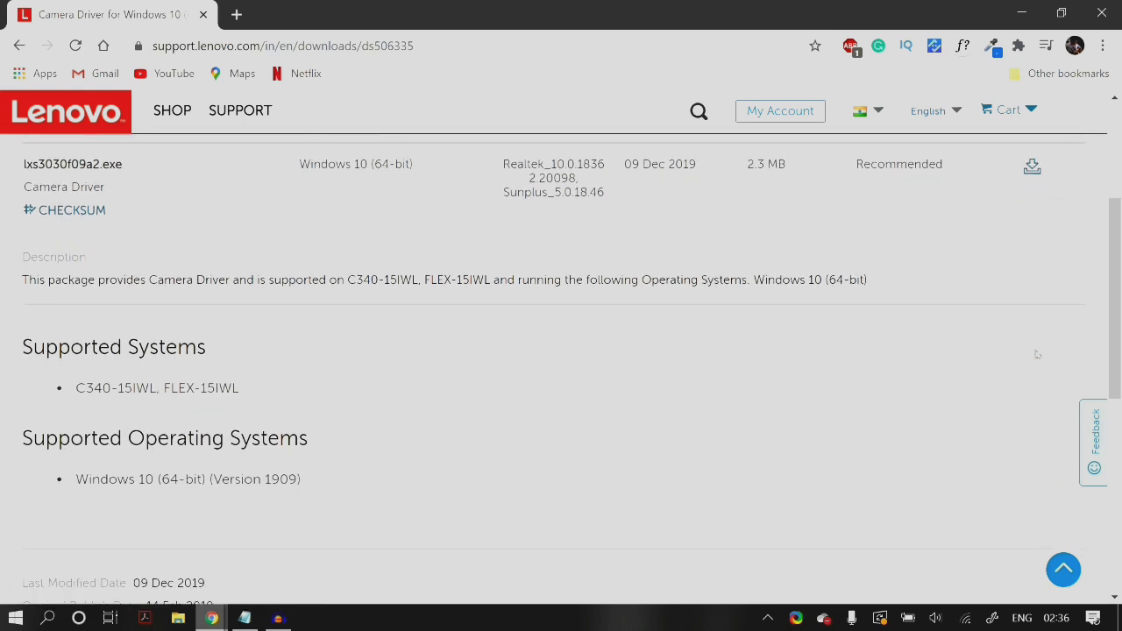
pyautogui.scroll(3, 1037, 354)
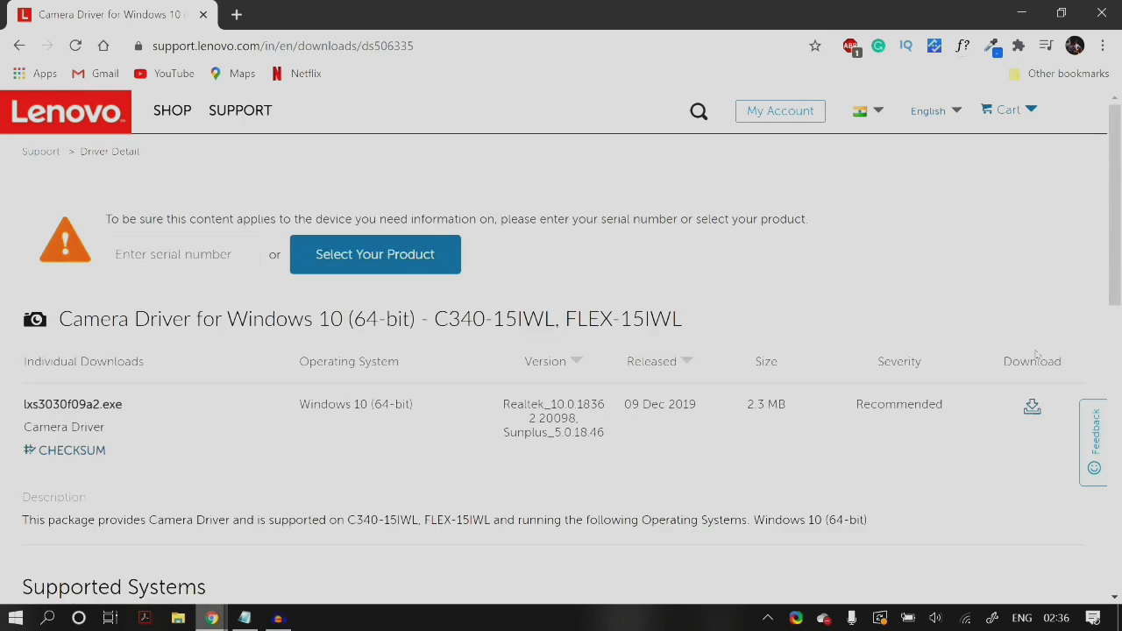
pyautogui.click(1033, 409)
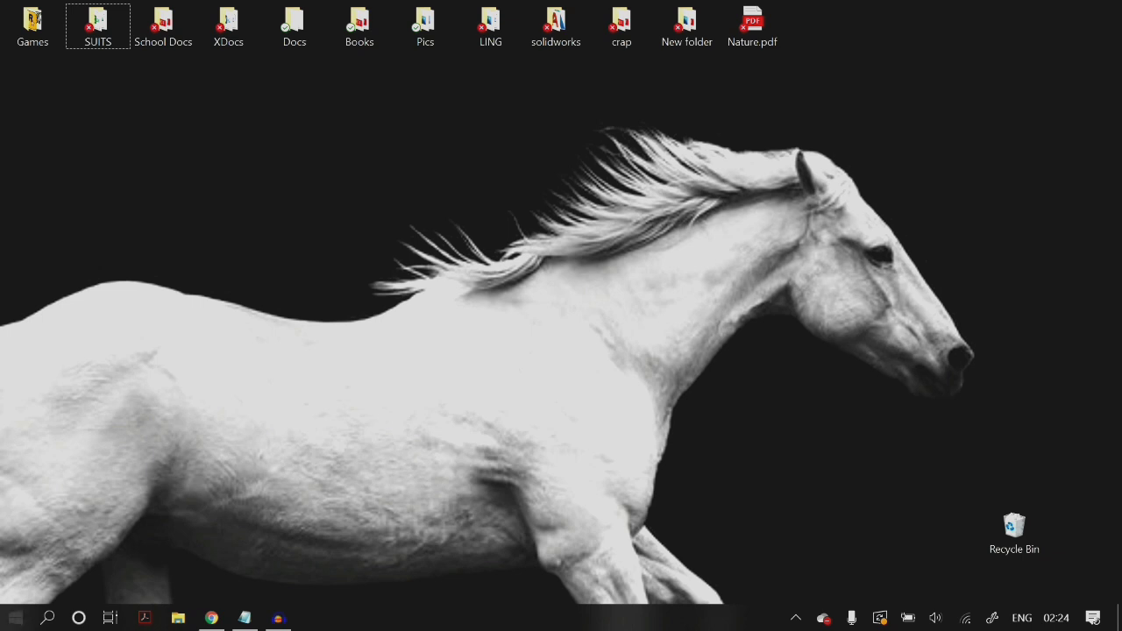
# Search Start for 'comman' and launch Command Prompt as administrator at C:\WINDOWS\system32
pyautogui.click(16, 618)
pyautogui.click(16, 618)
pyautogui.write('comman')
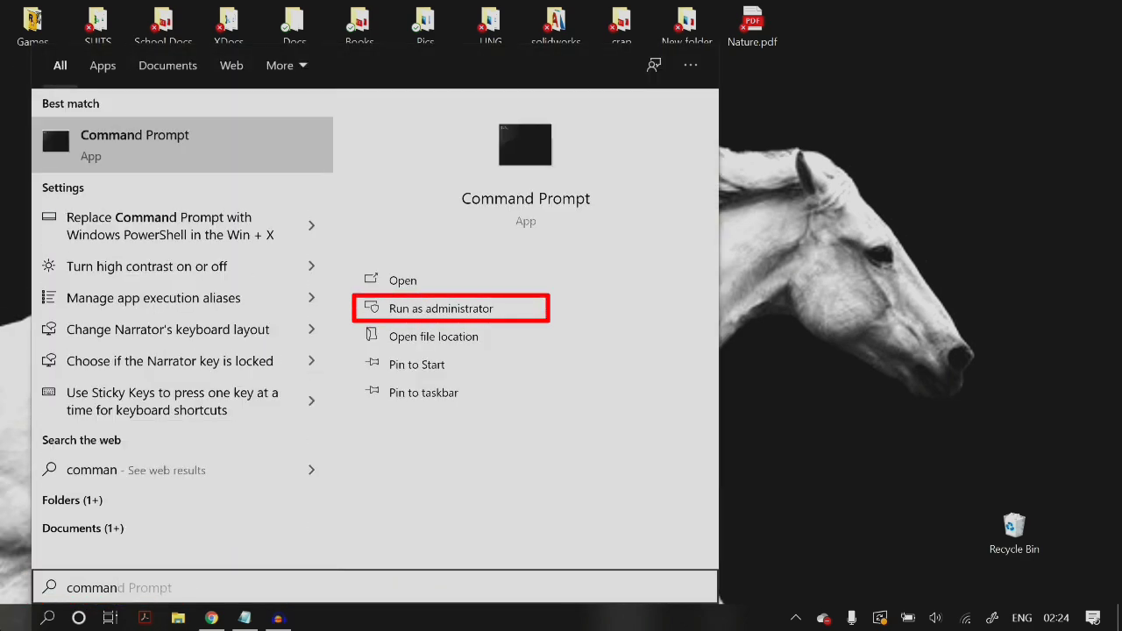
pyautogui.press('Return')
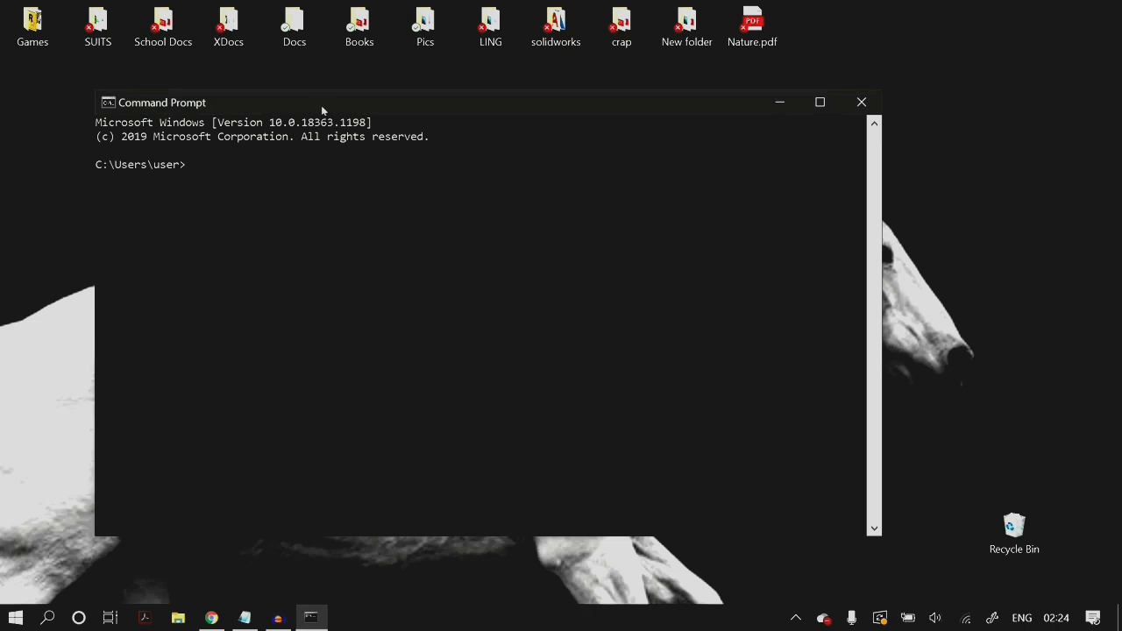
pyautogui.moveTo(321, 106); pyautogui.dragTo(433, 106)
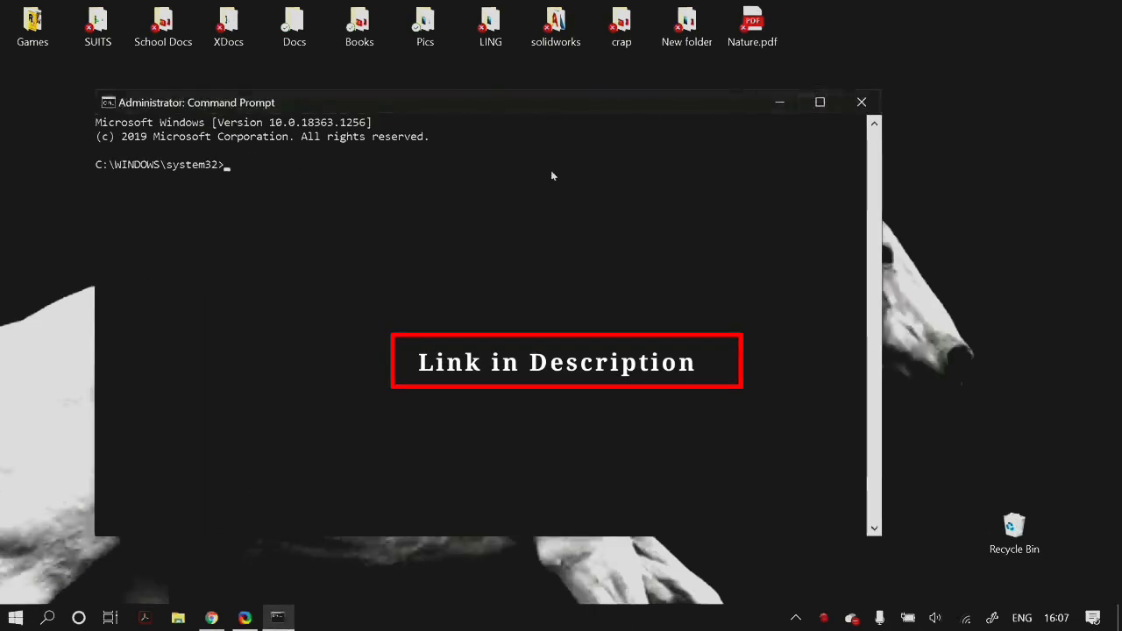
# Run Dism /Online /Cleanup-Image /CheckHealth and then /ScanHealth
pyautogui.write('Dism /Online /Cleanup-Image /CheckHealth')
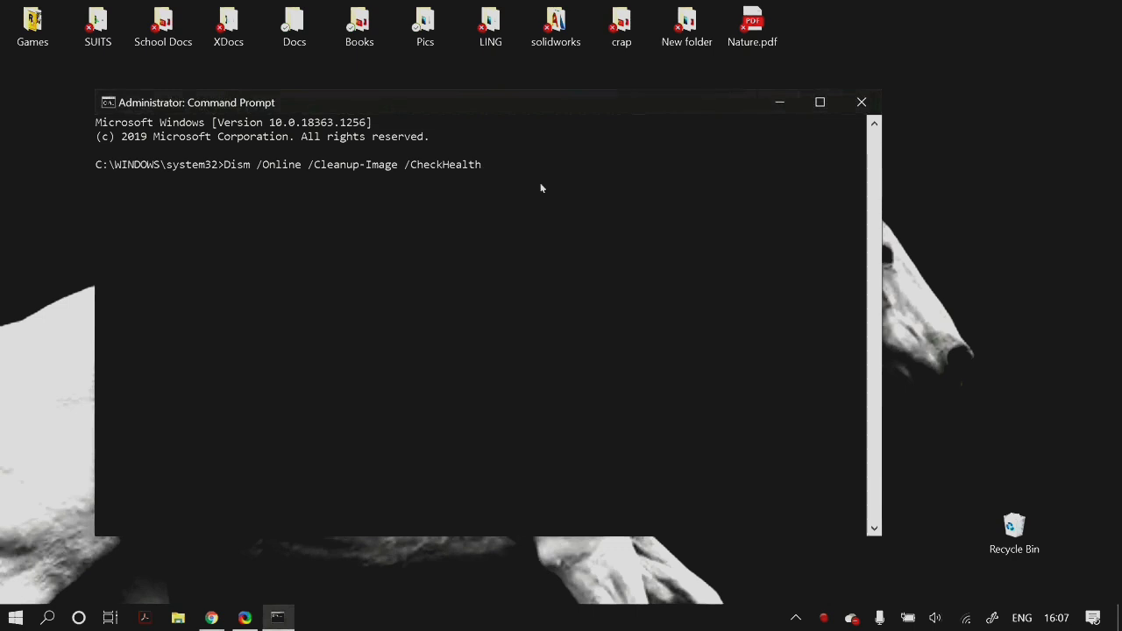
pyautogui.press('Return')
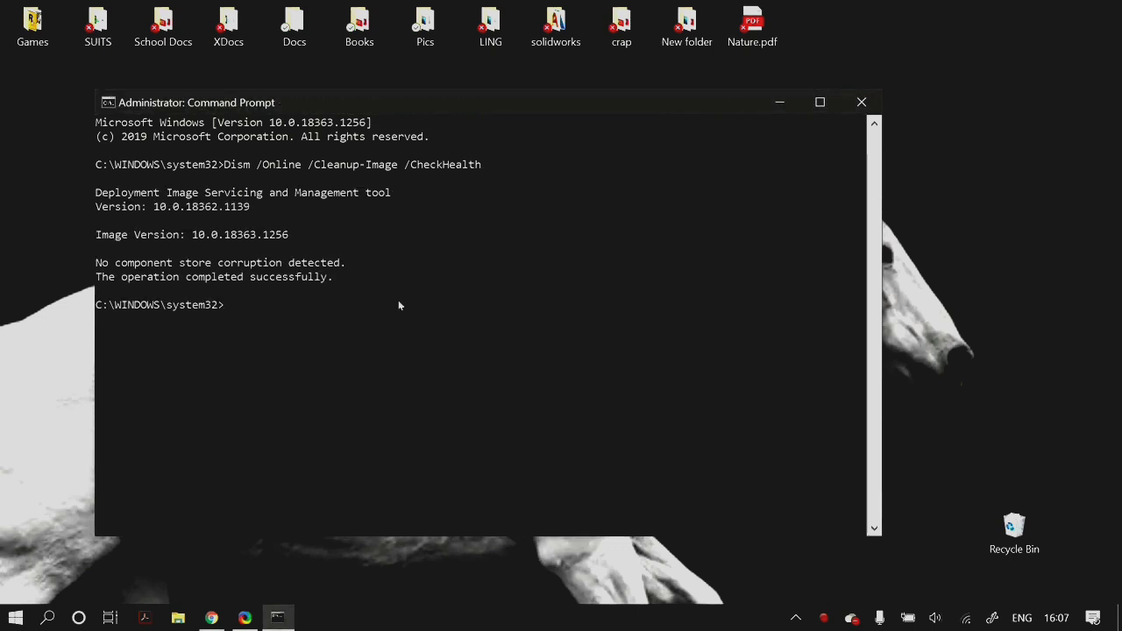
pyautogui.write('Dism /Online /Cleanup-Image /ScanHealth')
pyautogui.press('Return')
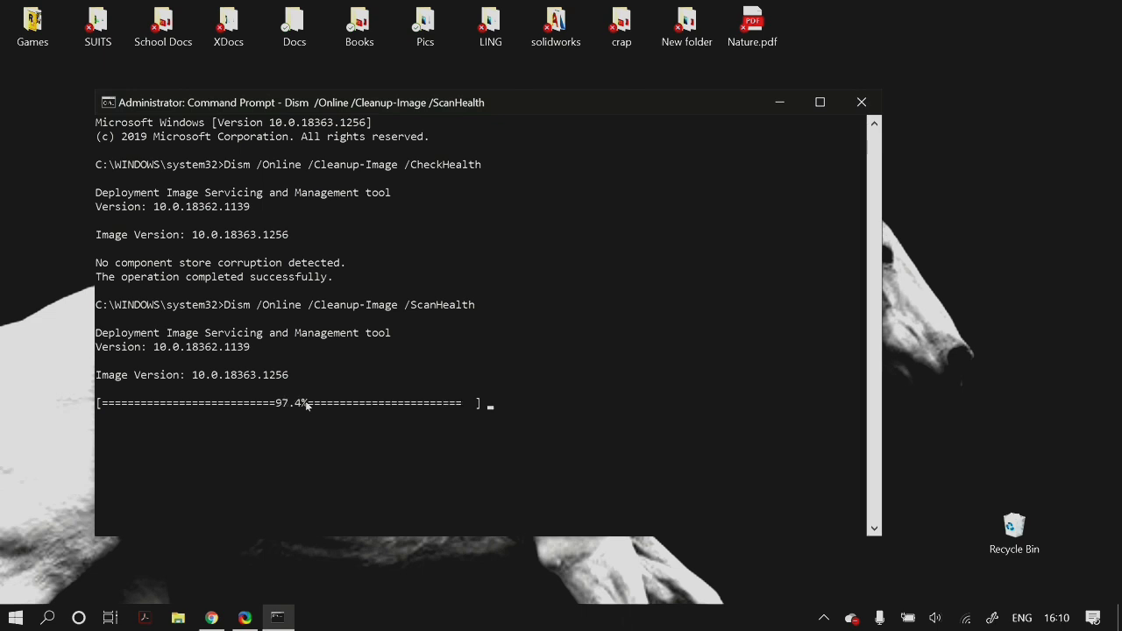
pyautogui.press('Return')
pyautogui.press('Return')
pyautogui.press('Return')
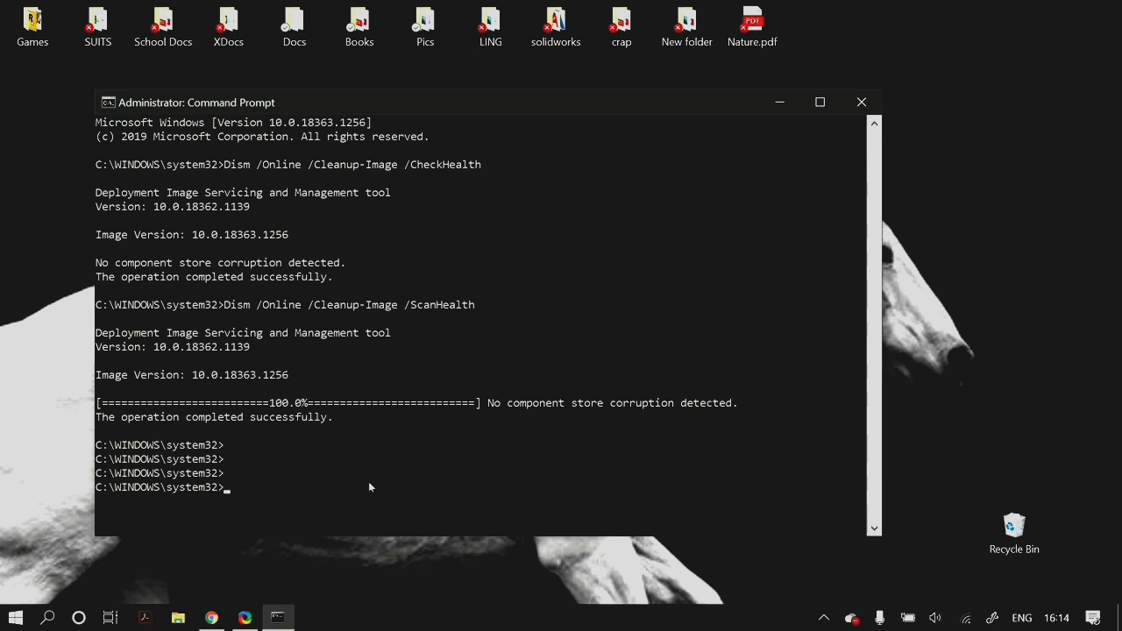
# Run Dism /Online /Cleanup-Image /RestoreHealth, then start sfc /SCANNOW
pyautogui.write('Dism /Online /Cleanup-Image /RestoreHealth')
pyautogui.press('Return')
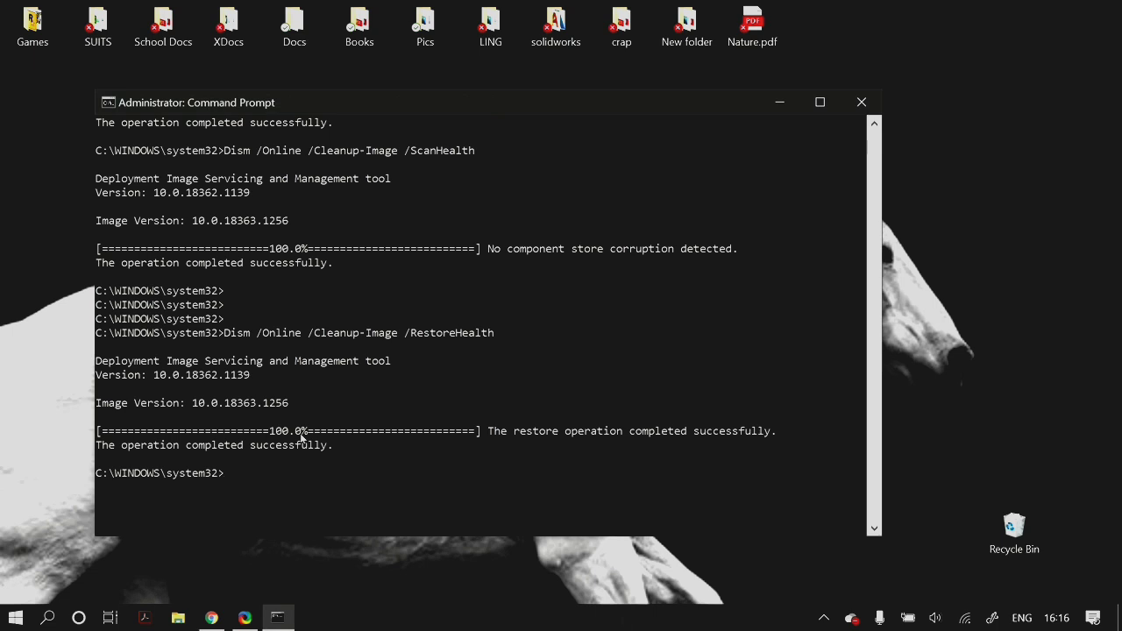
pyautogui.write('sfc /SCANNOW')
pyautogui.press('Return')
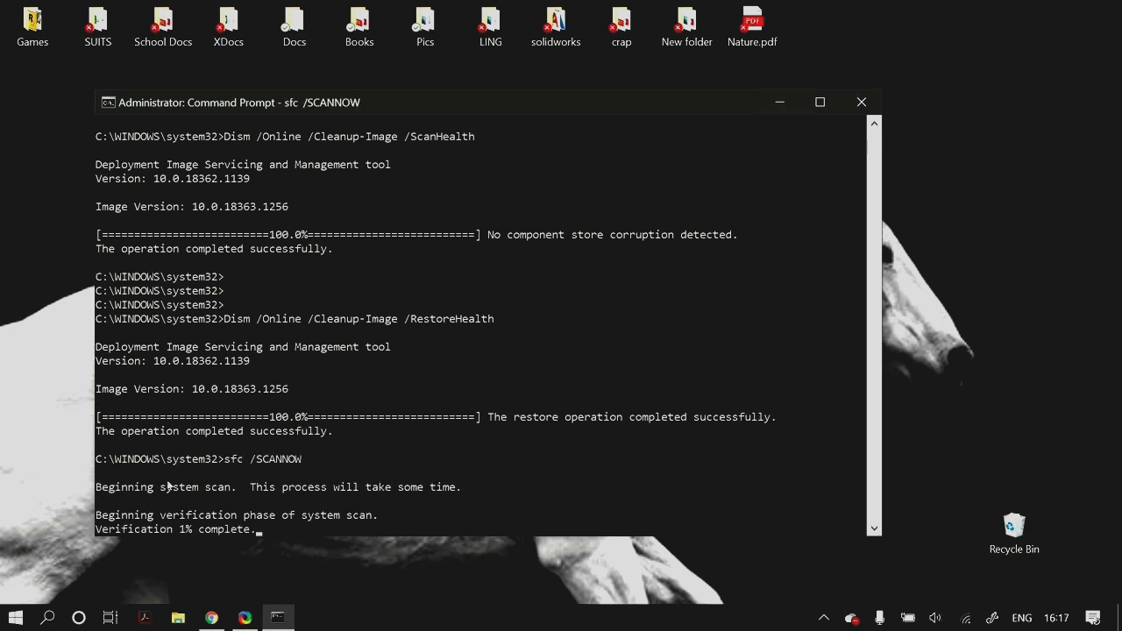